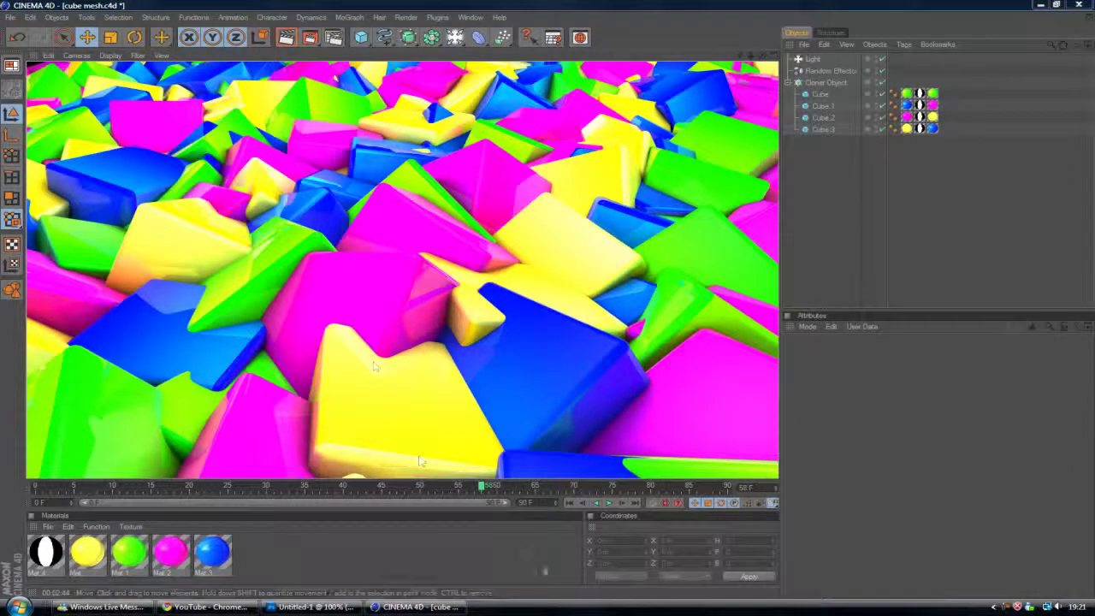
Start a new empty scene, Untitled 2, from the File menu.
click(10, 17)
click(25, 34)
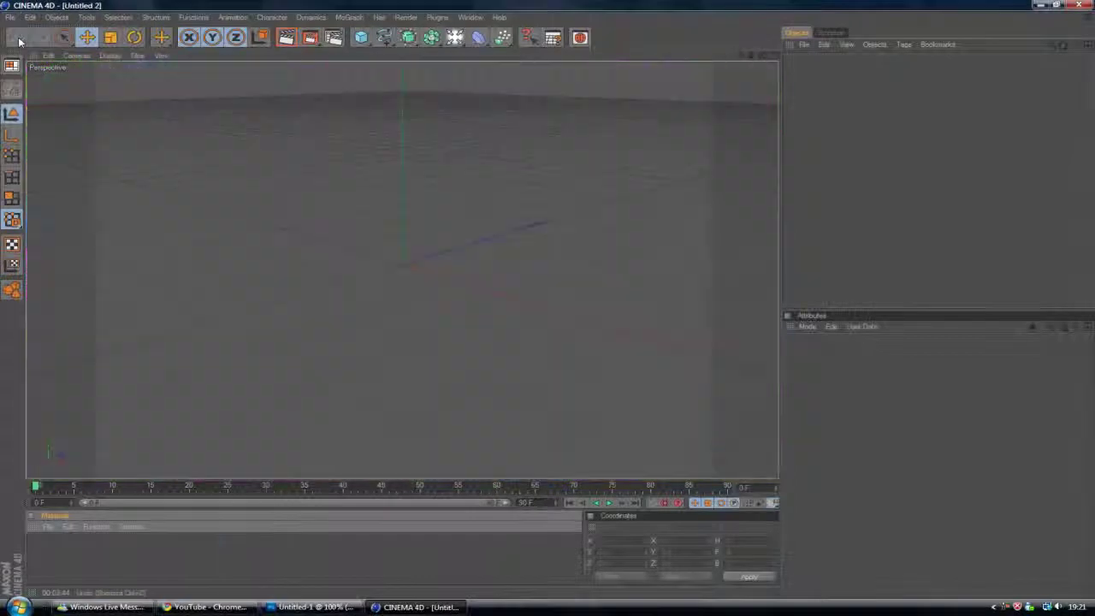
Add a 200 m Cube with Fillet enabled and a 10 m fillet radius.
drag(360, 36, 385, 49)
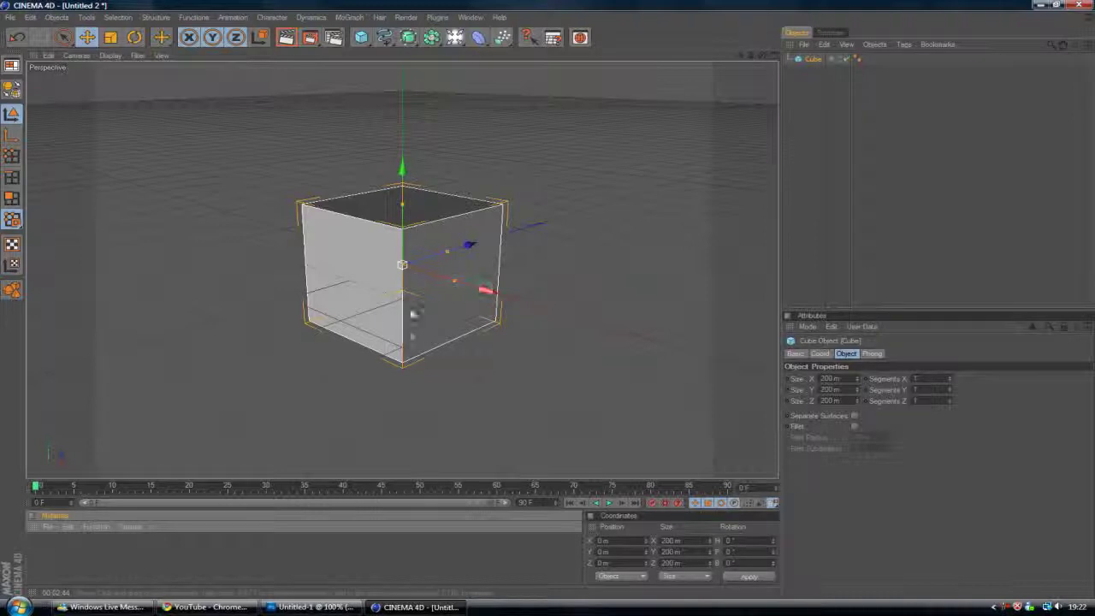
click(854, 426)
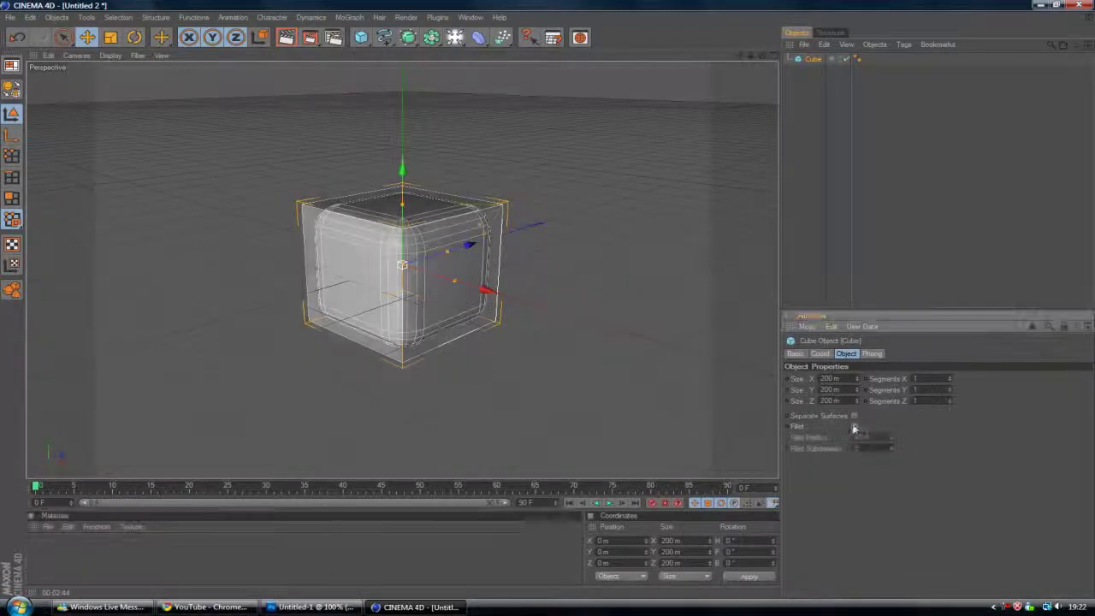
double_click(862, 437)
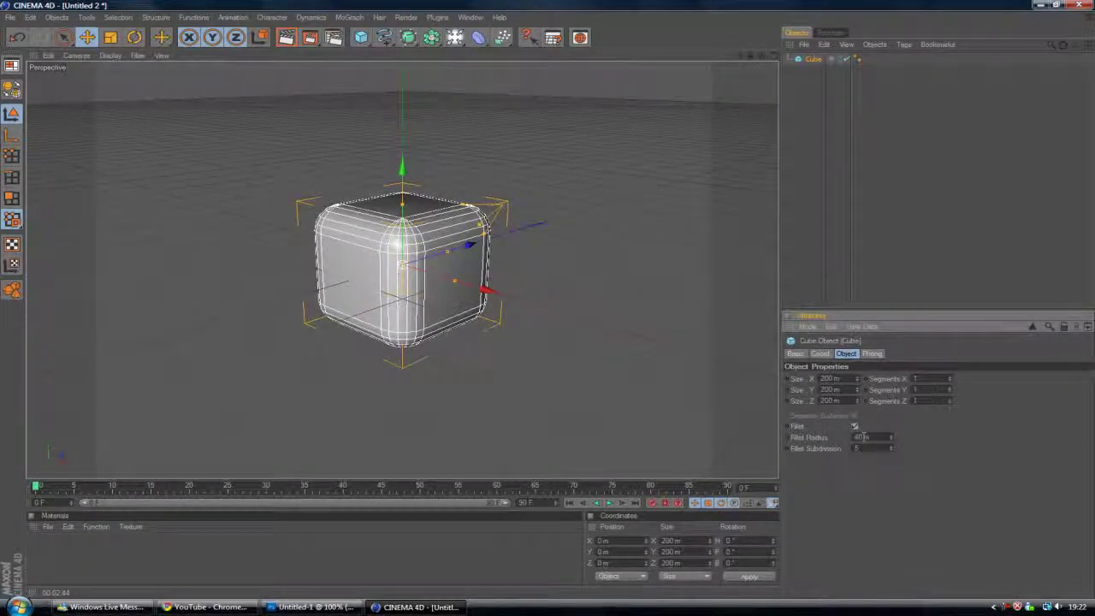
text(25)
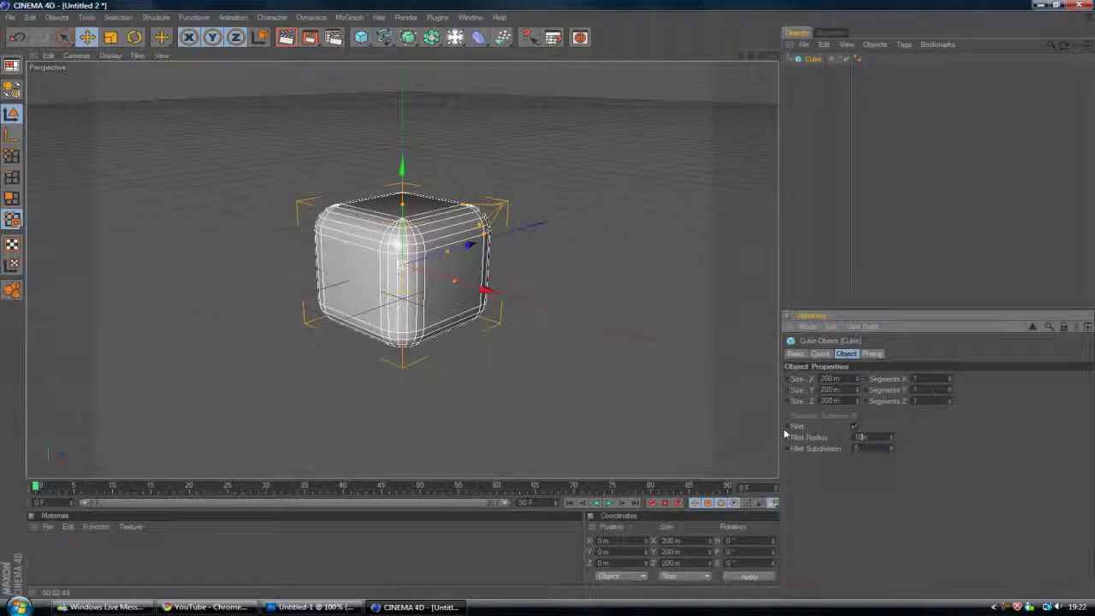
key(Return)
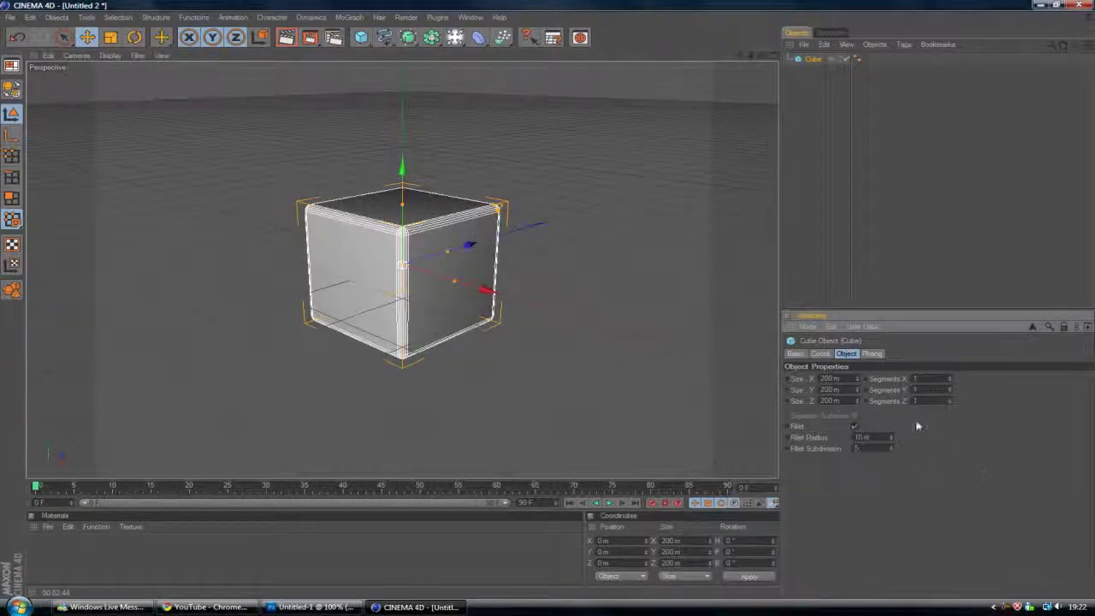
click(892, 215)
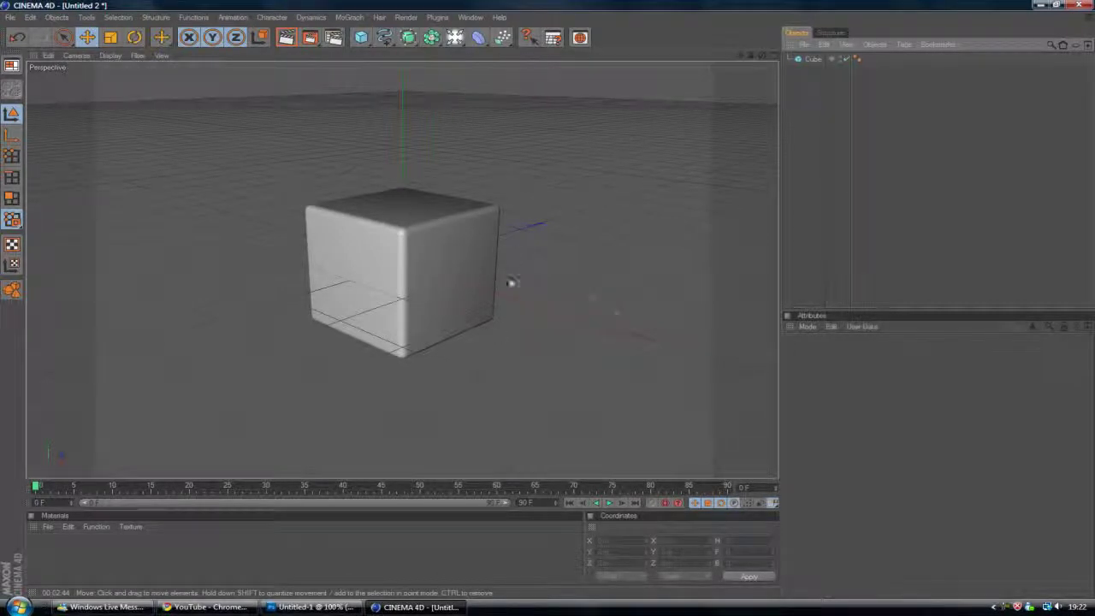
click(351, 18)
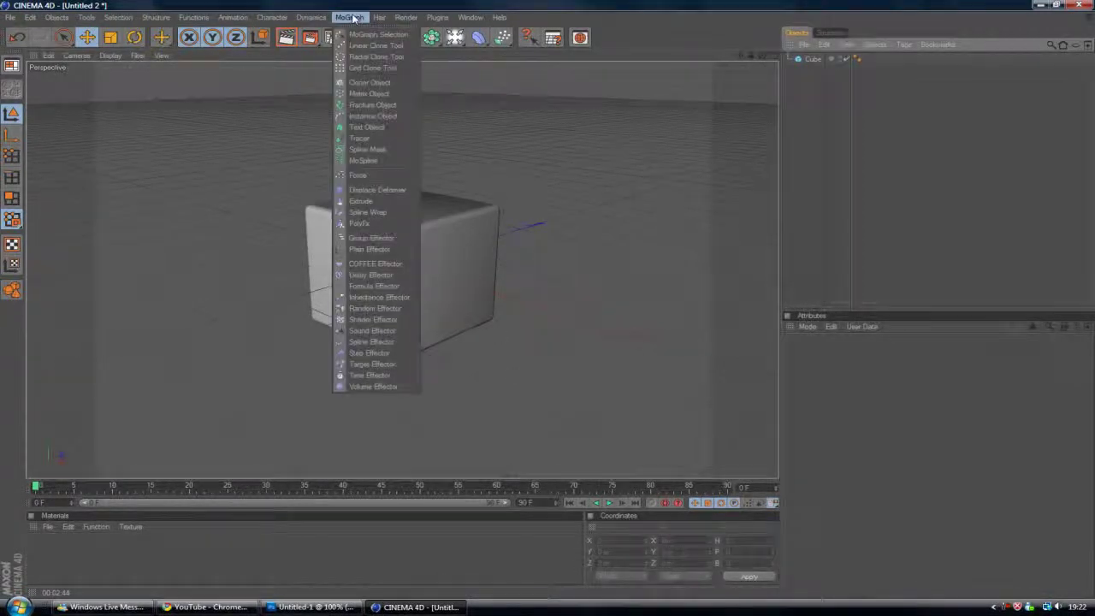
Add a Cloner Object and Ctrl-drag the Cube to make copies Cube.1 to Cube.3.
click(362, 83)
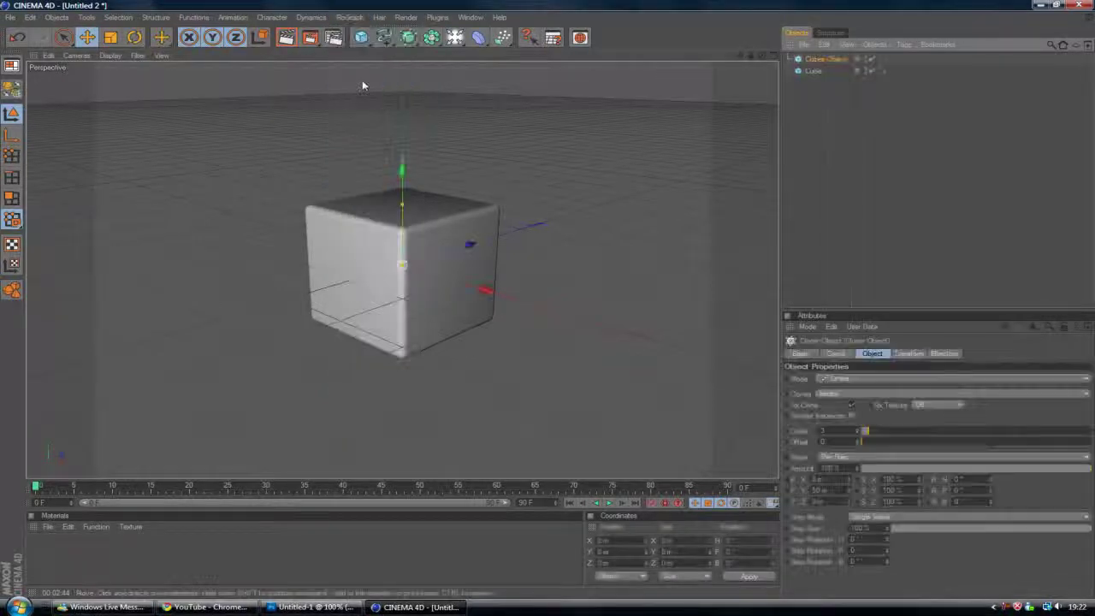
click(806, 72)
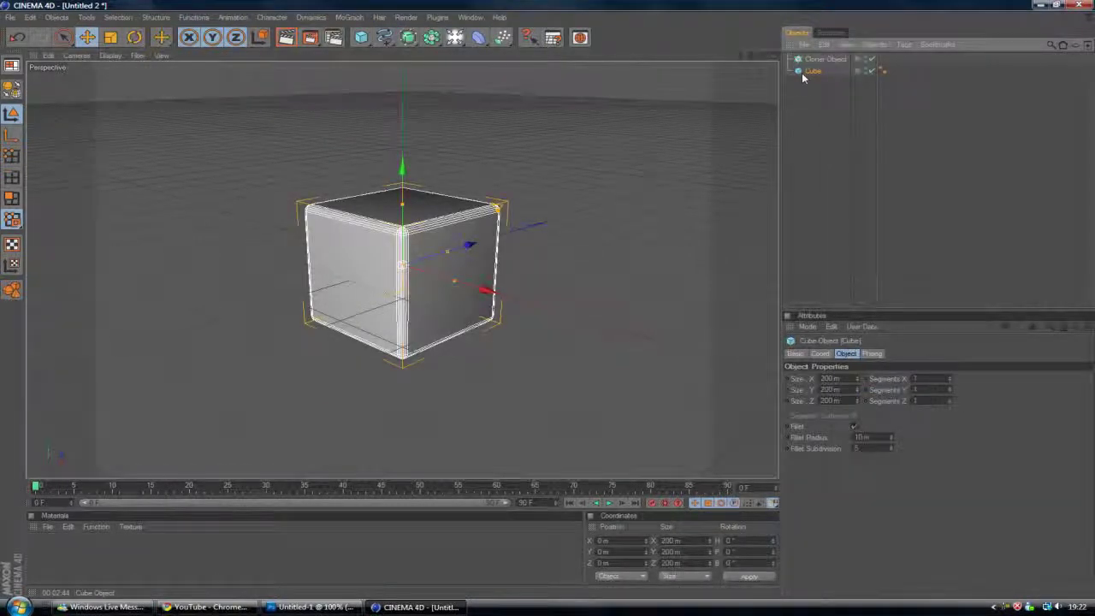
click(835, 112)
click(812, 72)
ctrl+drag(812, 72, 816, 100)
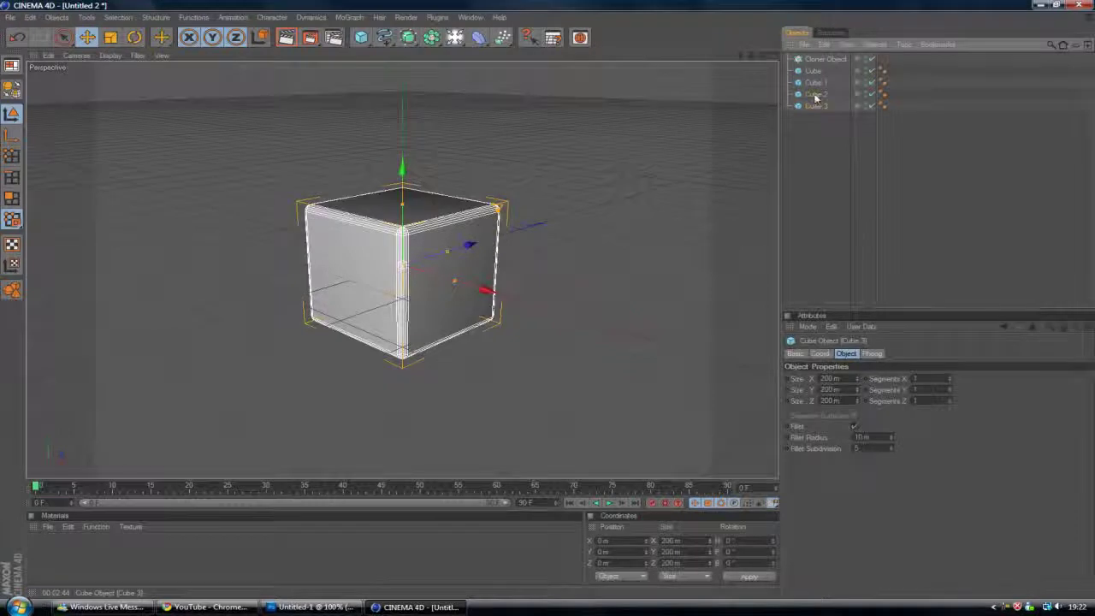
Place all four cubes inside the Cloner Object as its children.
click(814, 82)
click(809, 75)
click(811, 105)
shift+click(814, 71)
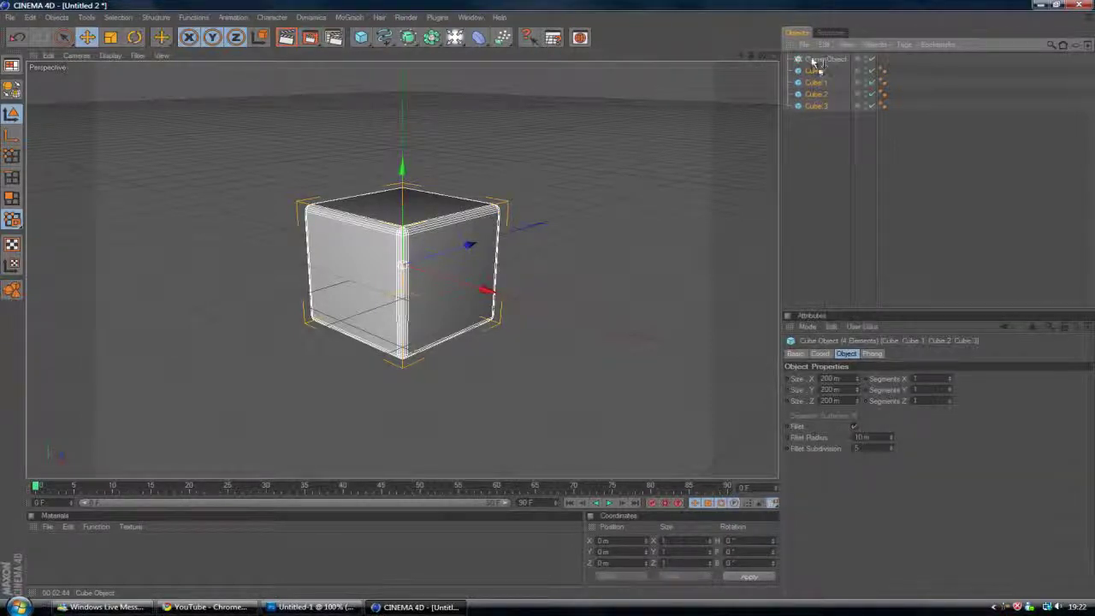
drag(813, 61, 815, 62)
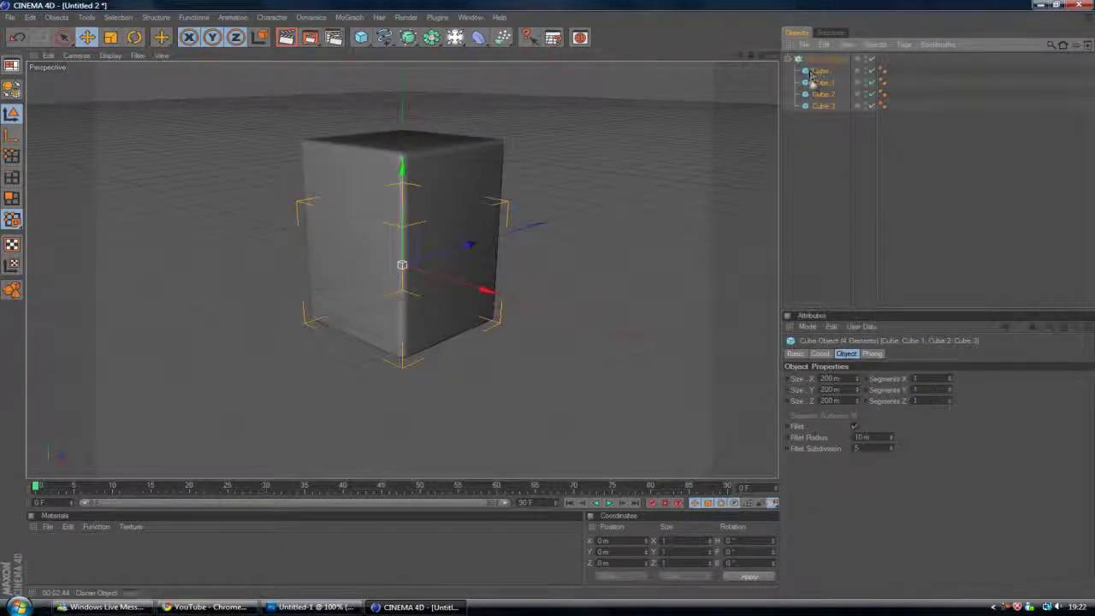
click(563, 310)
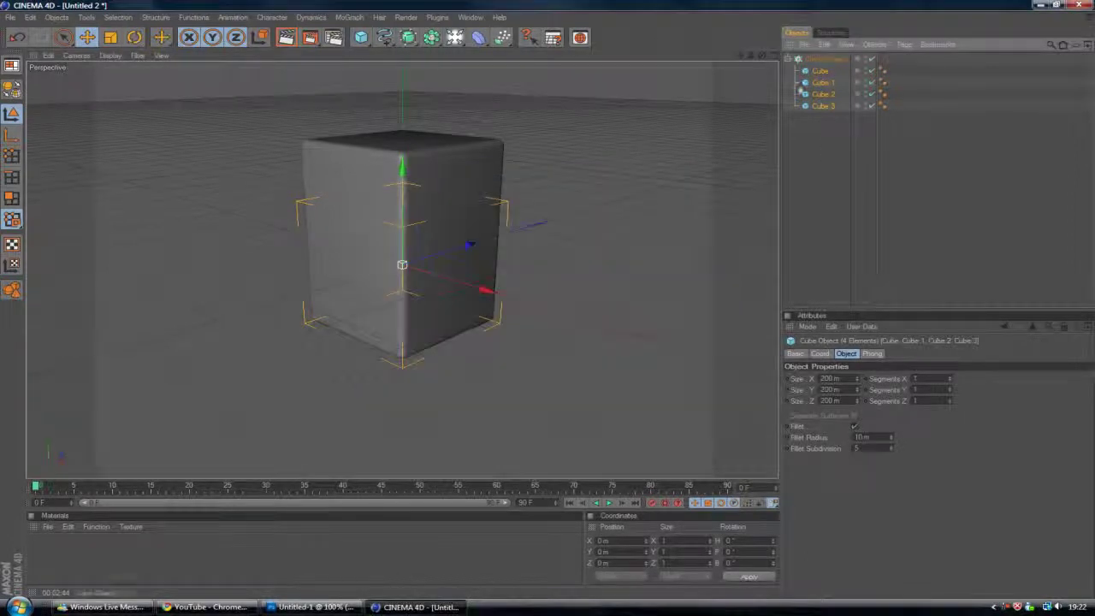
click(789, 59)
click(823, 59)
click(858, 154)
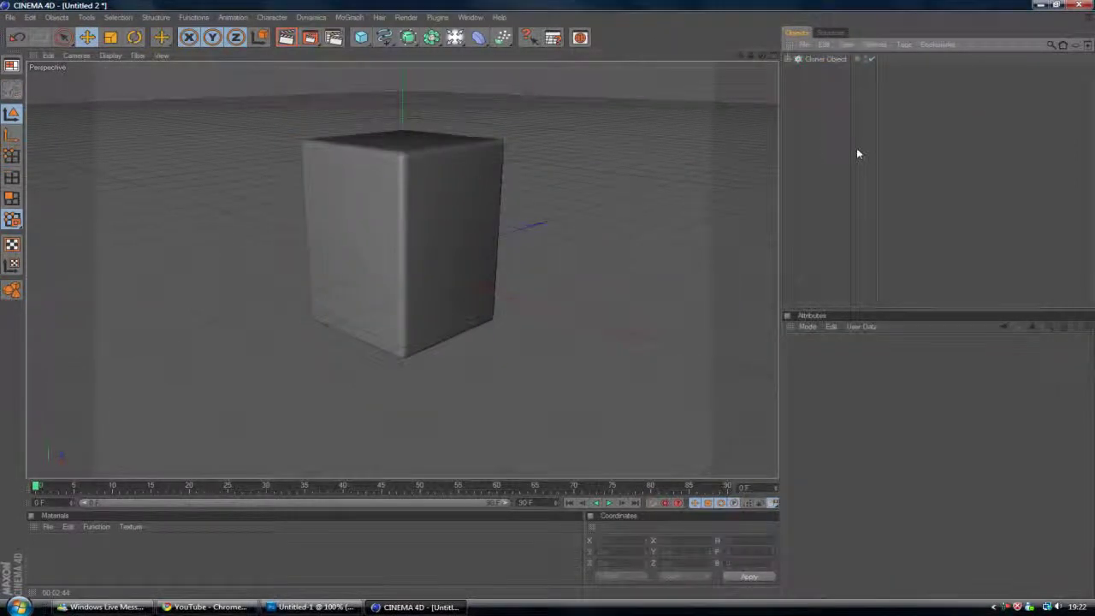
Set the Cloner to Grid Array with count 25/3/25 and size 3750 m/200 m/3750 m.
click(827, 59)
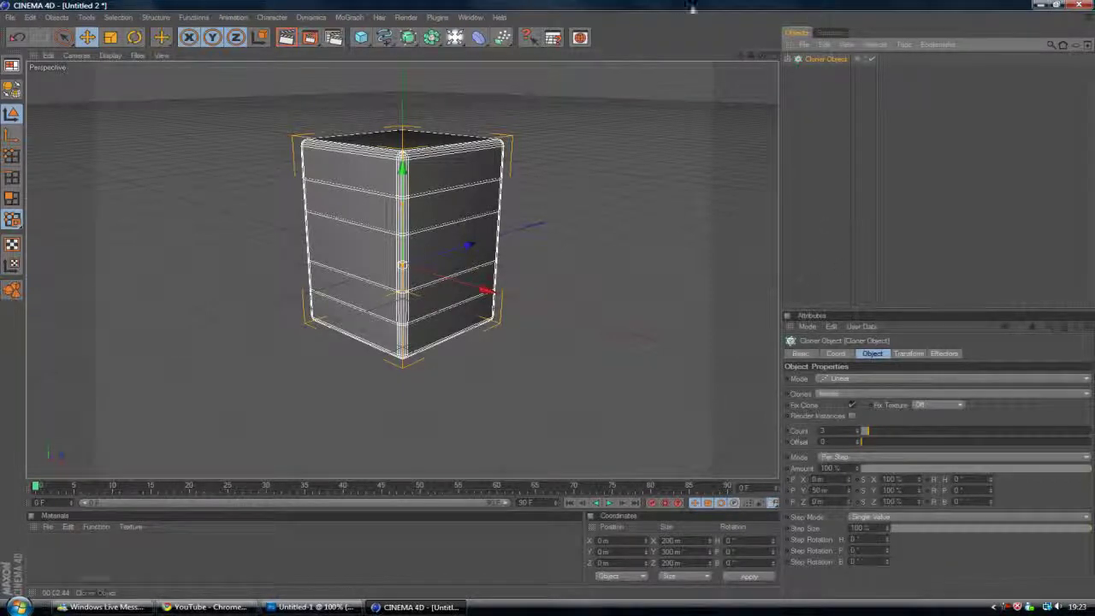
click(826, 382)
click(837, 423)
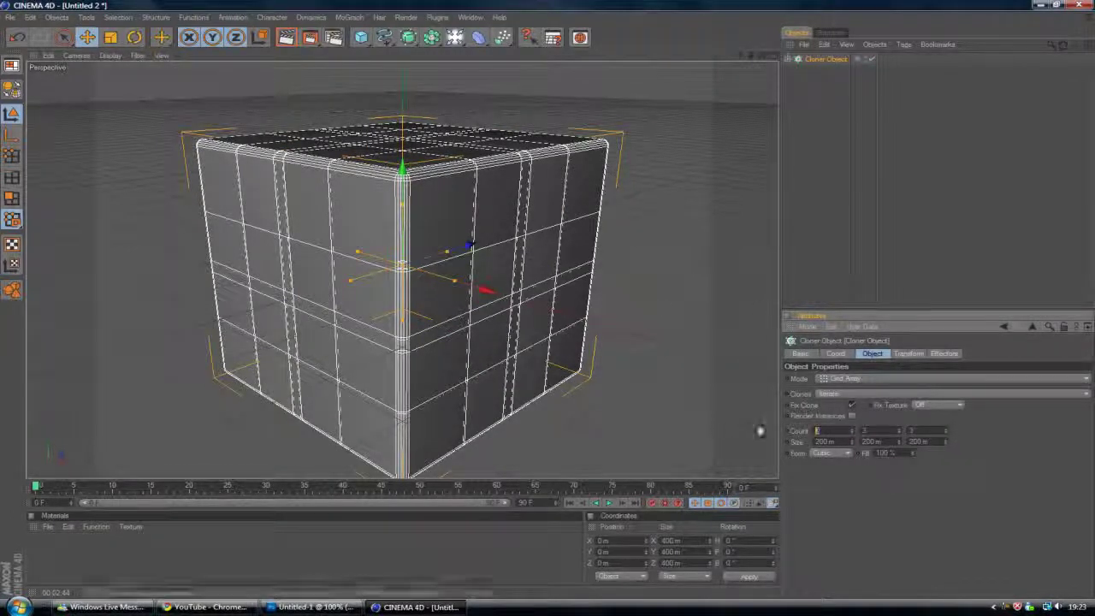
text(25)
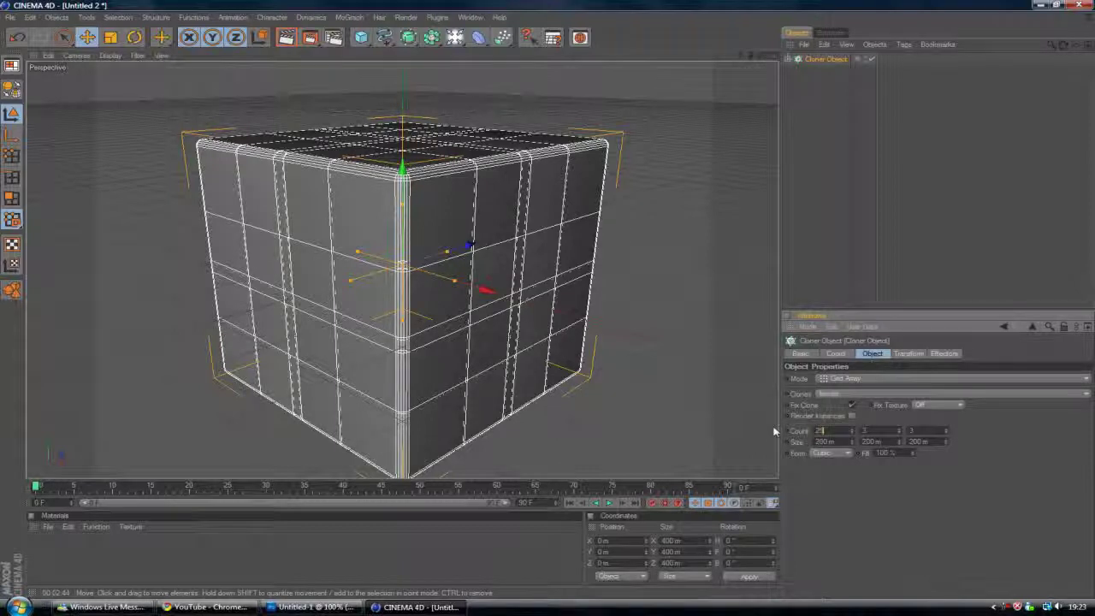
key(Tab)
key(Tab)
text(25)
key(Return)
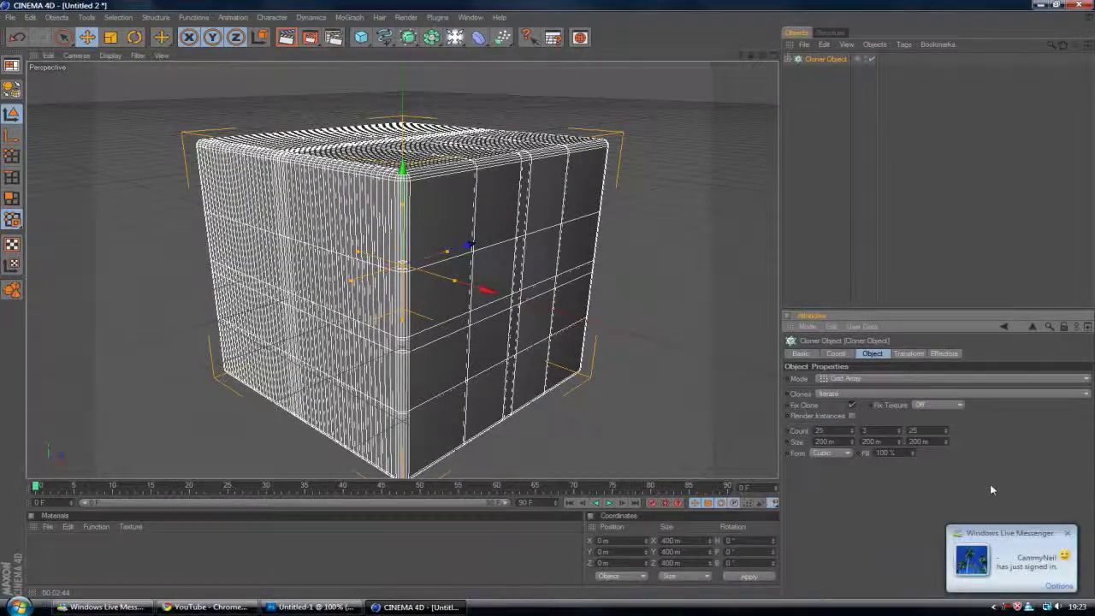
double_click(824, 441)
text(375)
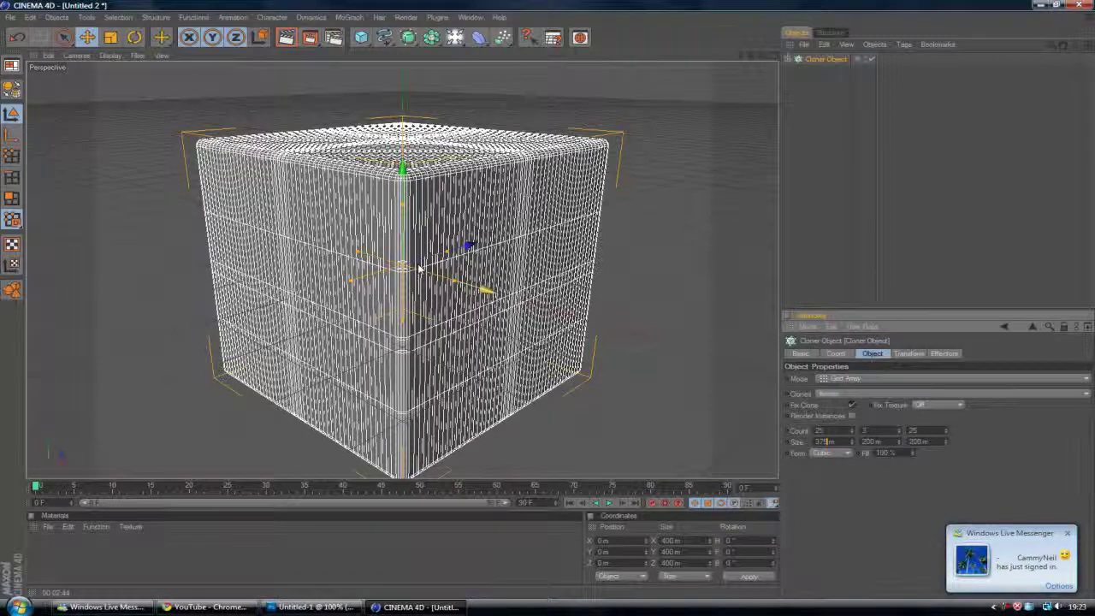
text(0)
key(Tab)
key(Tab)
text(375)
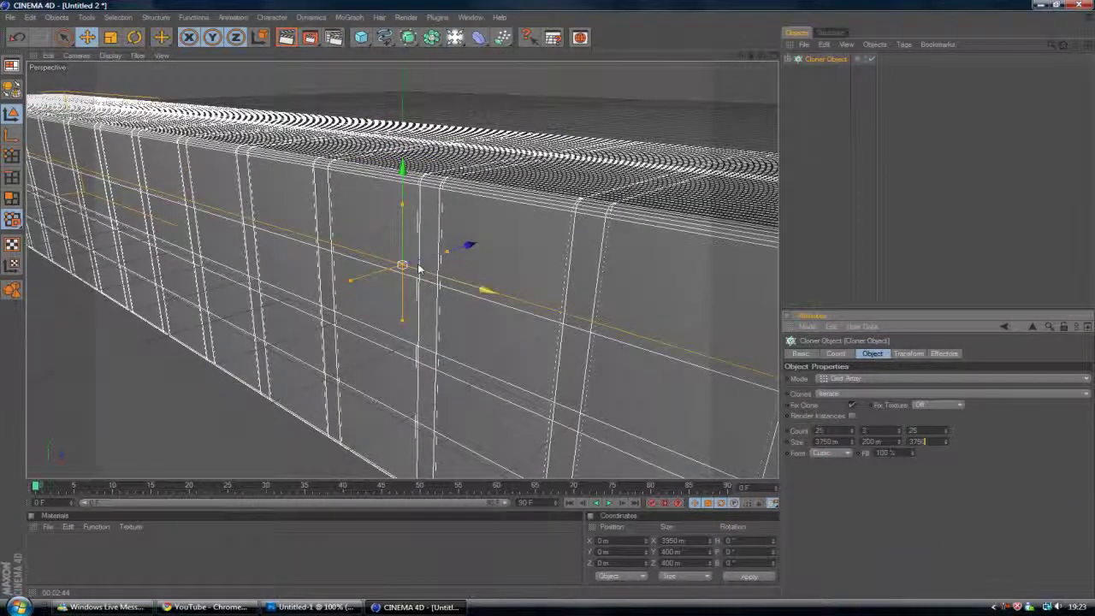
text(0)
key(Return)
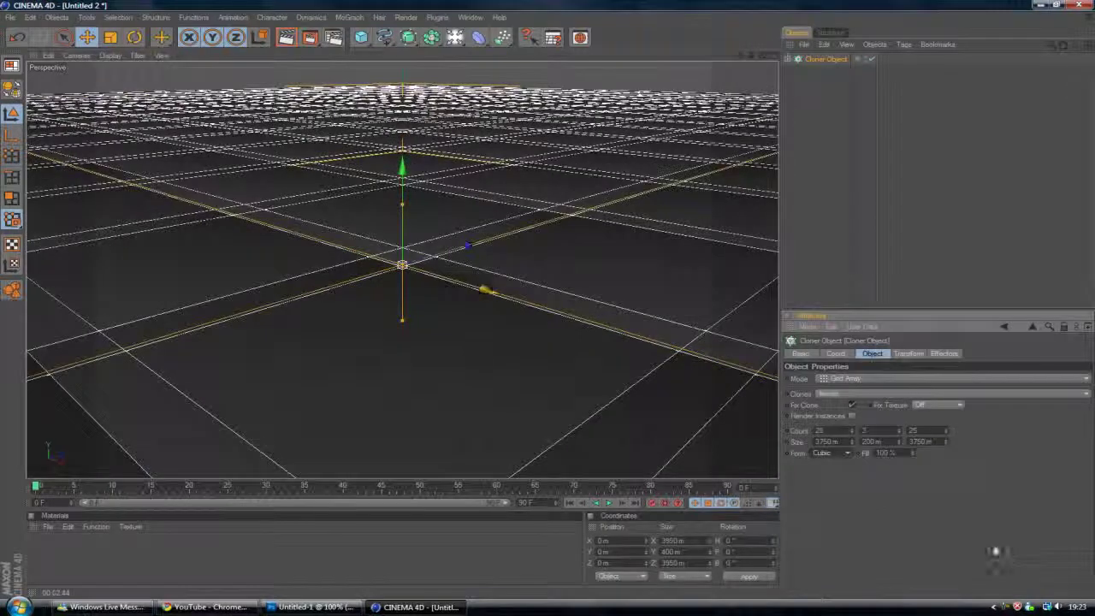
Render a preview of the view to check the cube floor.
click(919, 250)
key(ctrl+r)
click(814, 64)
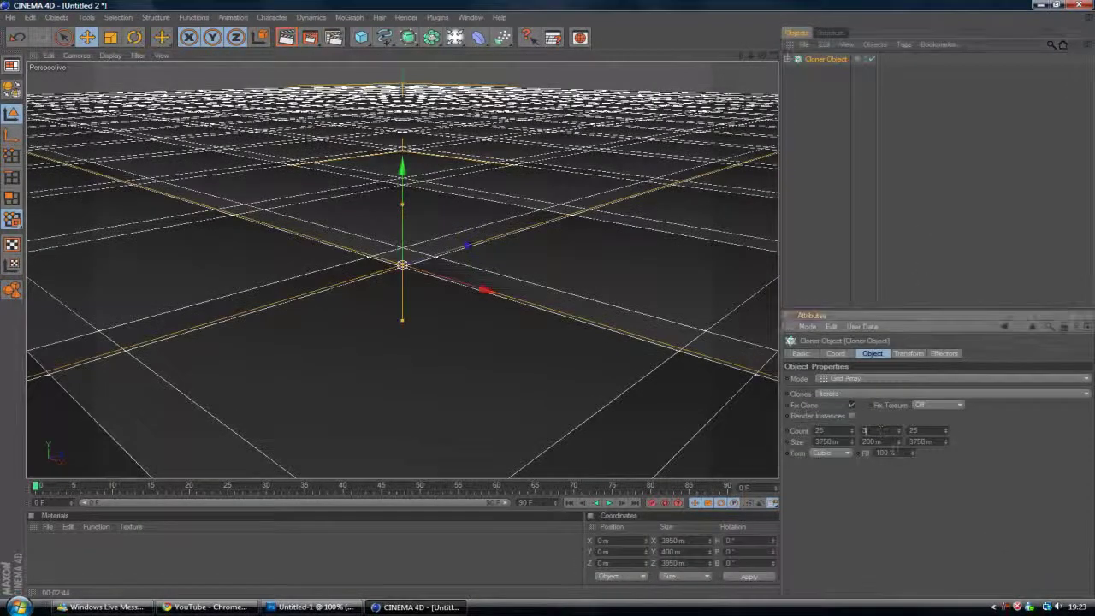
click(948, 225)
key(ctrl+r)
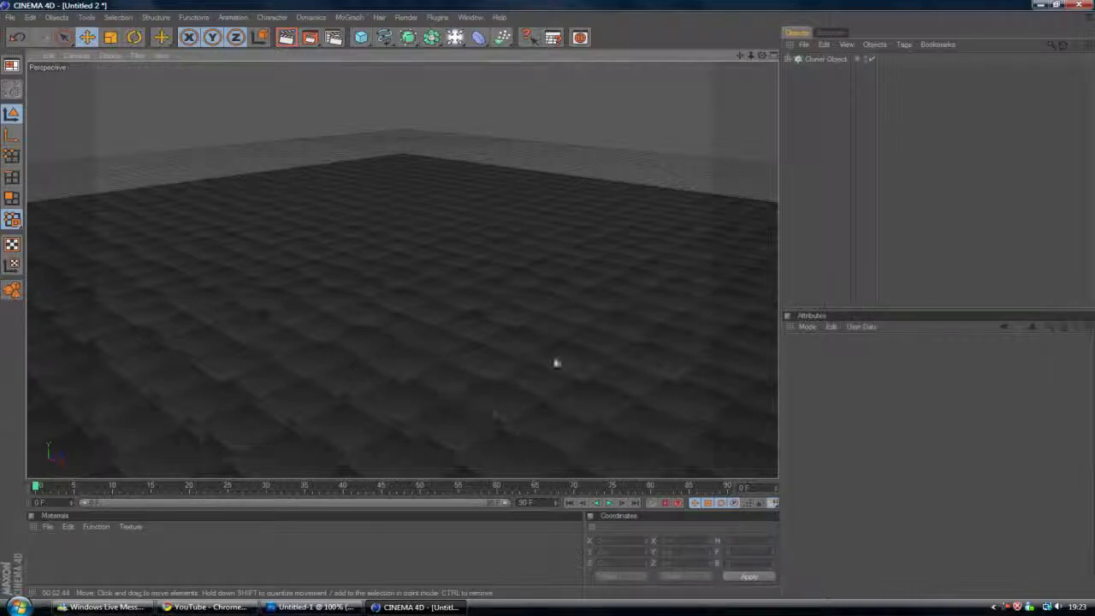
scroll(564, 353, up, 5)
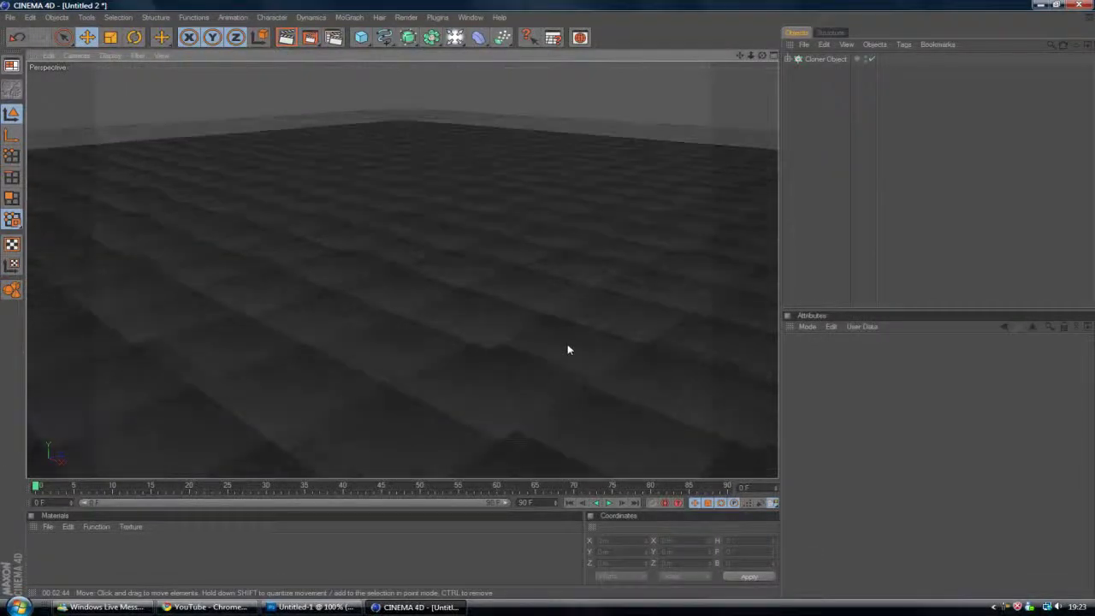
scroll(688, 276, down, 4)
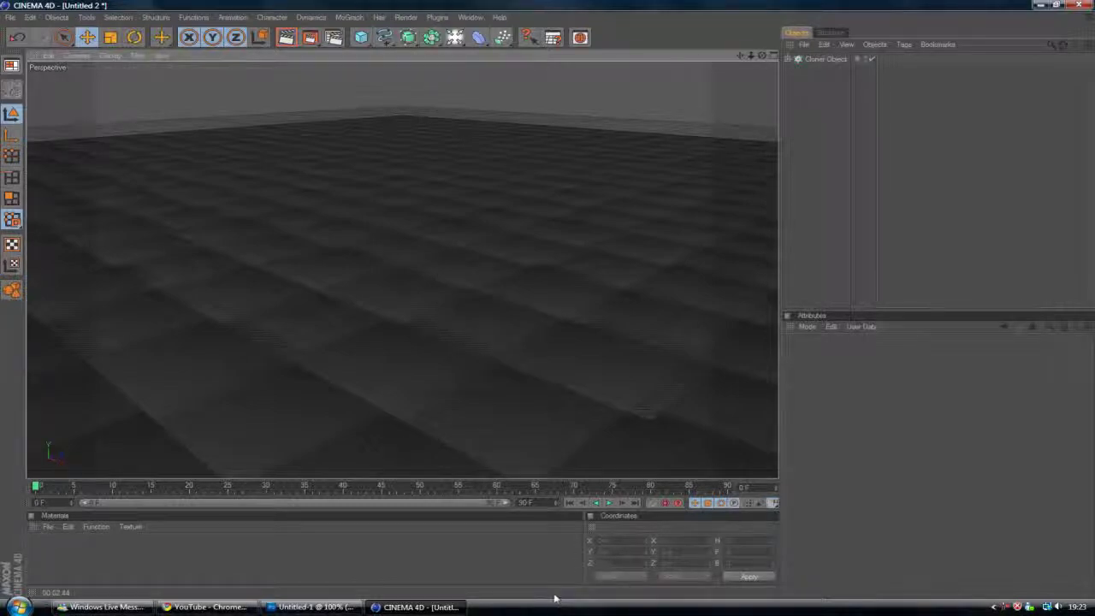
Add a Random Effector to the Cloner to scatter the clones.
click(825, 59)
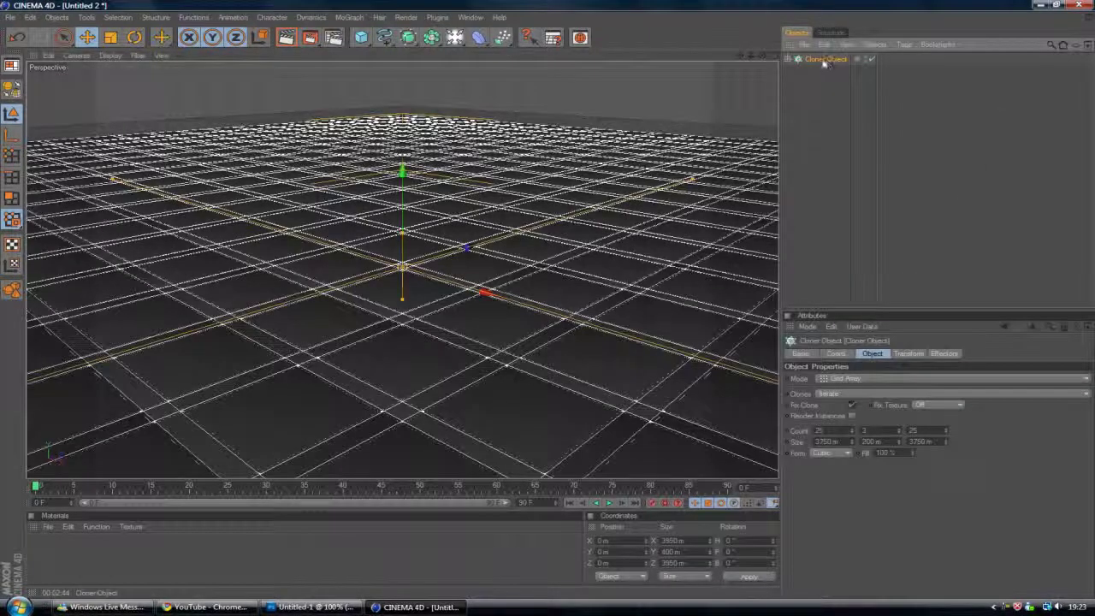
click(349, 18)
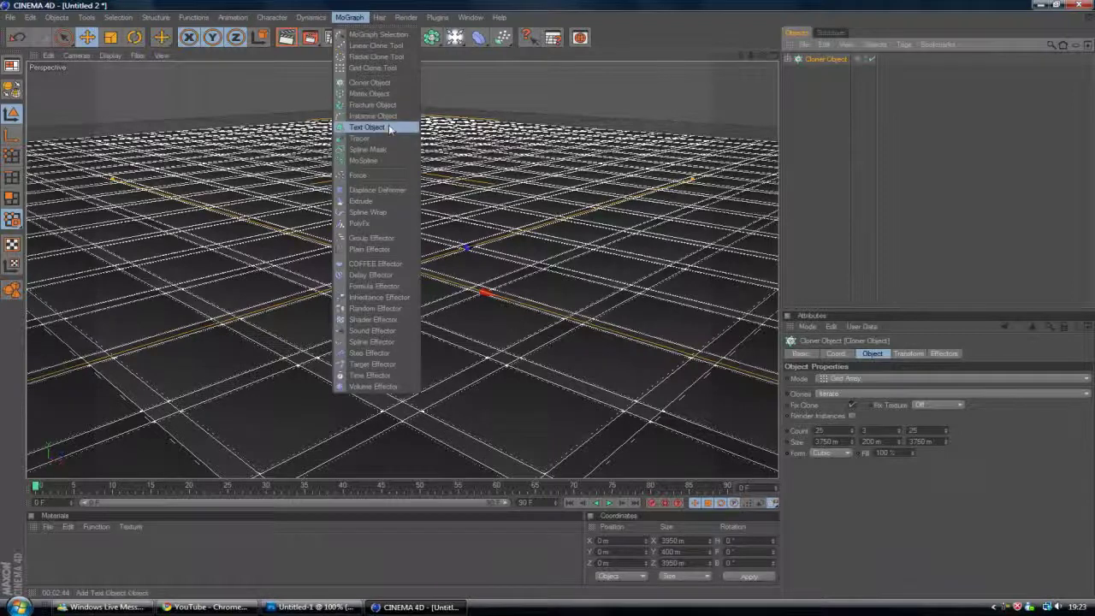
click(383, 308)
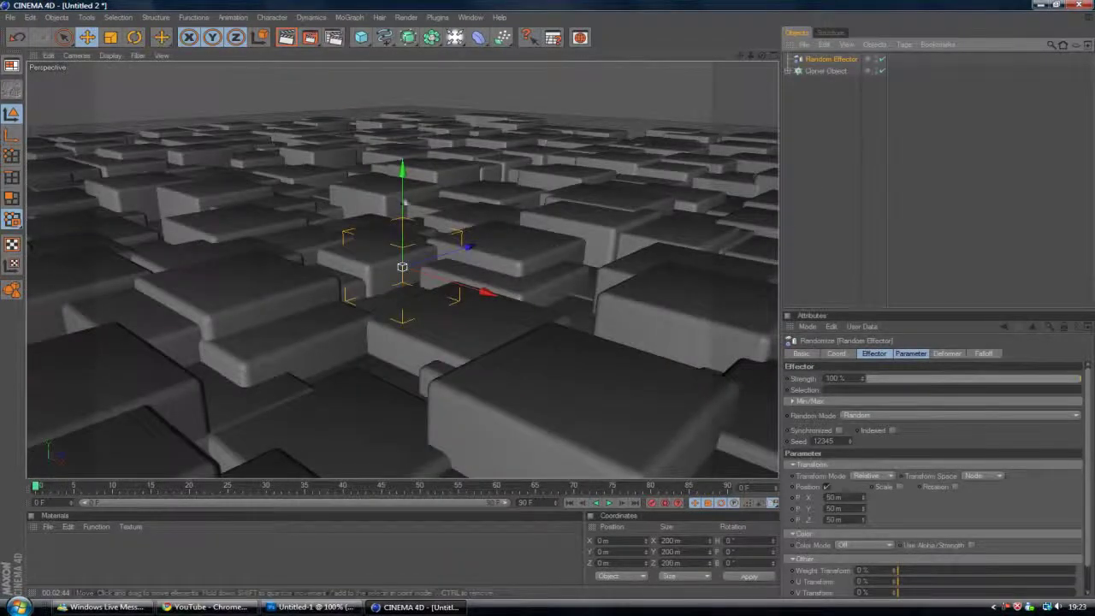
click(939, 237)
scroll(560, 313, down, 5)
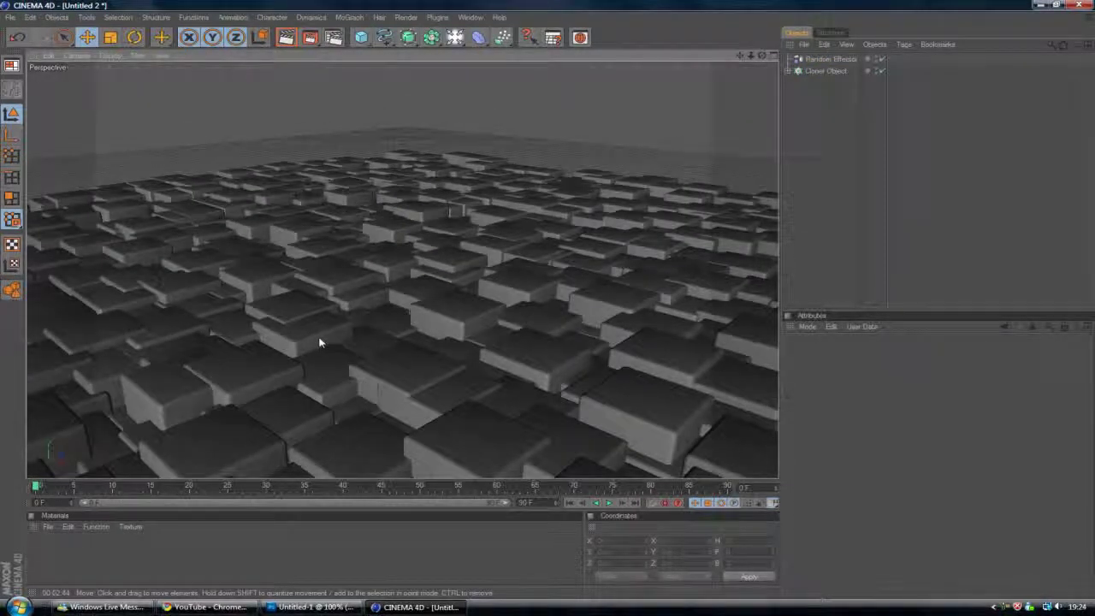
click(342, 330)
click(936, 225)
Enable Rotation on the Random Effector with H 20°, P -50° and B 100°.
click(826, 71)
click(814, 60)
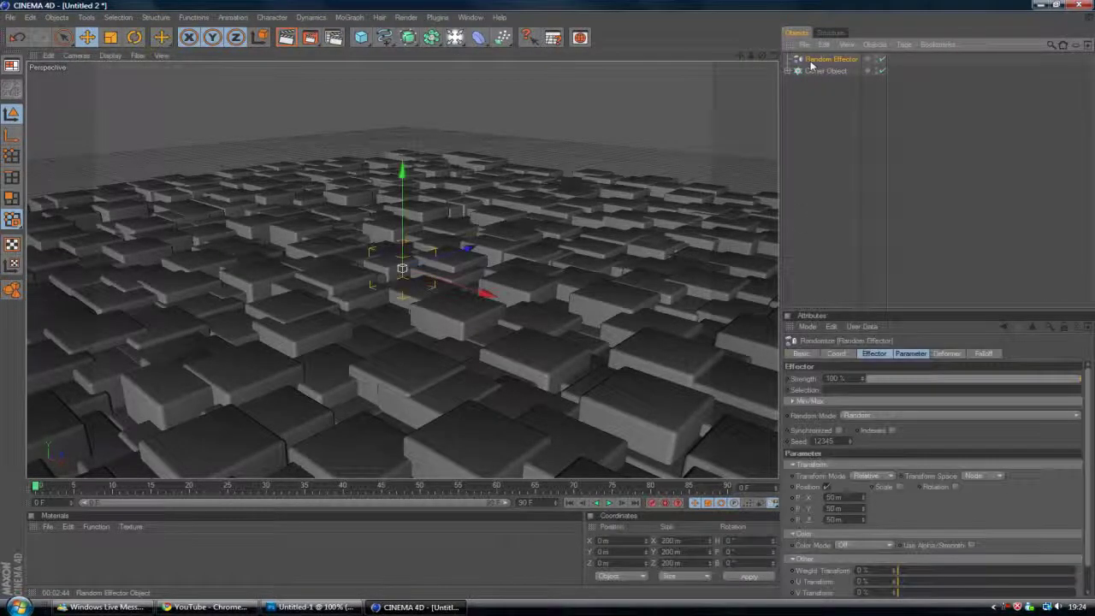
click(956, 488)
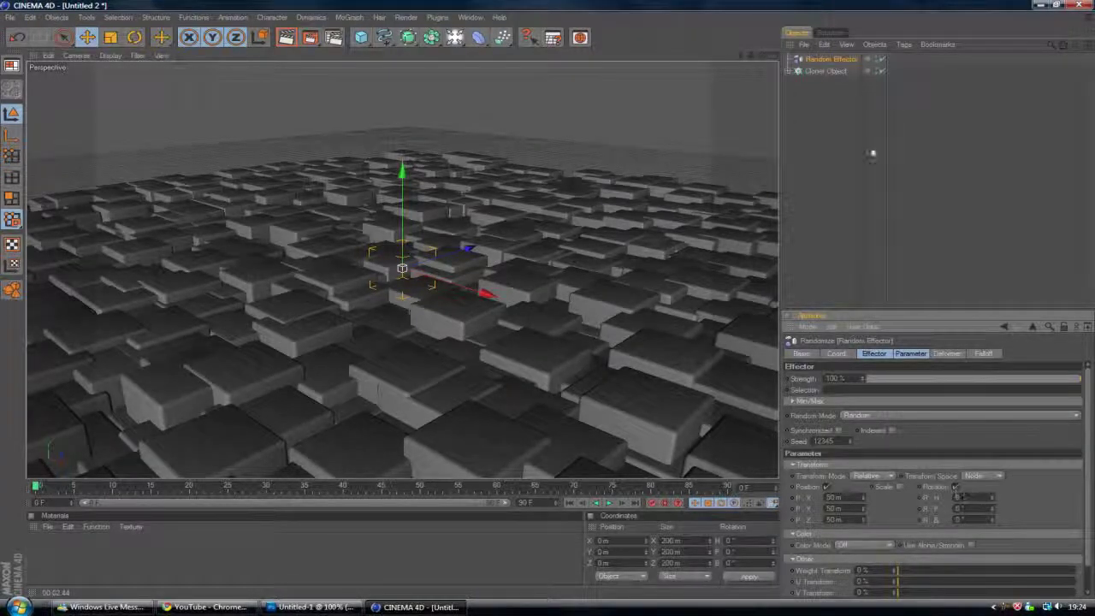
click(966, 498)
text(20)
key(Tab)
text(-50)
key(Tab)
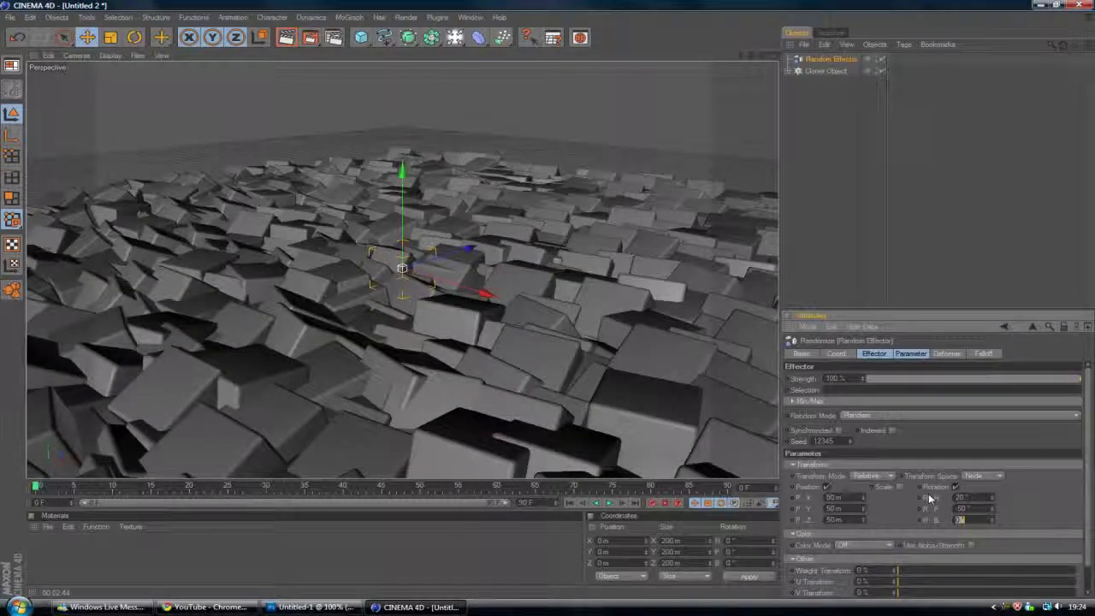
text(100)
key(Return)
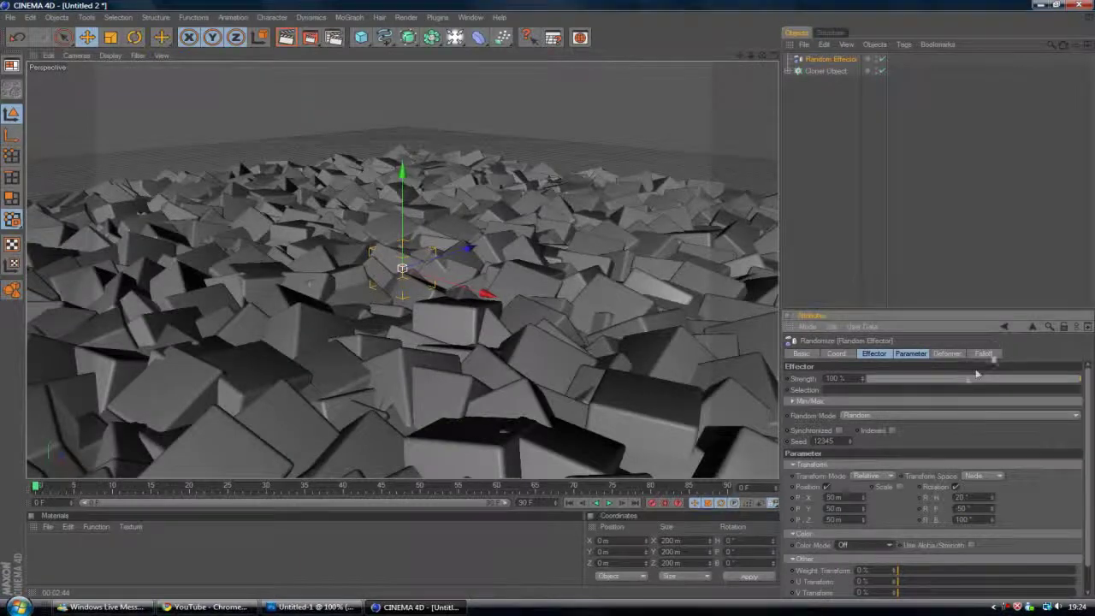
click(933, 236)
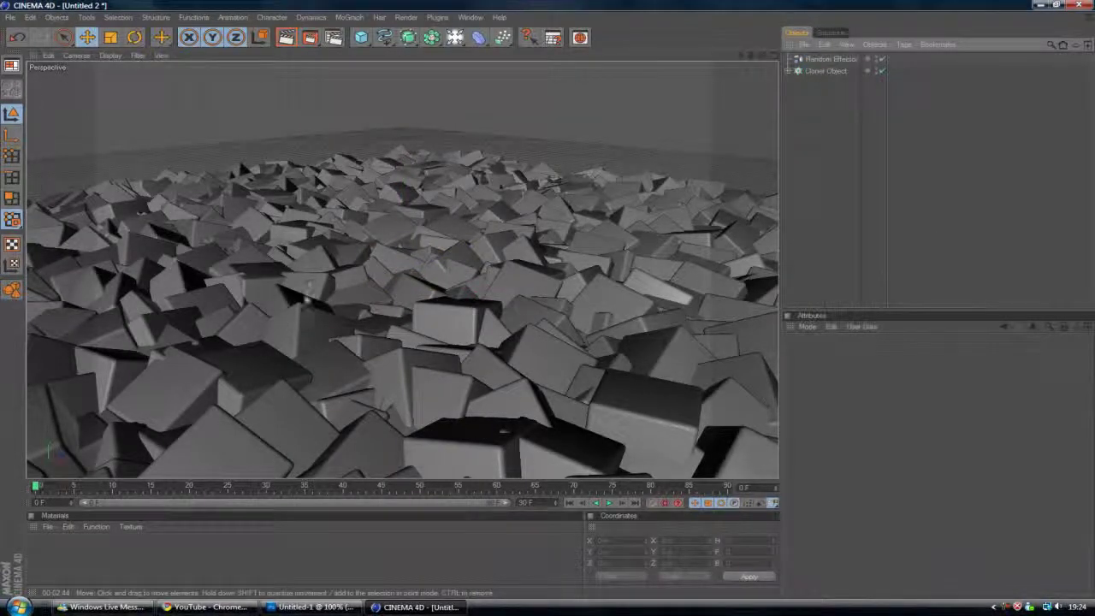
Change the Random Effector's rotation to H -10°, P 20° and B -80°.
scroll(306, 277, up, 10)
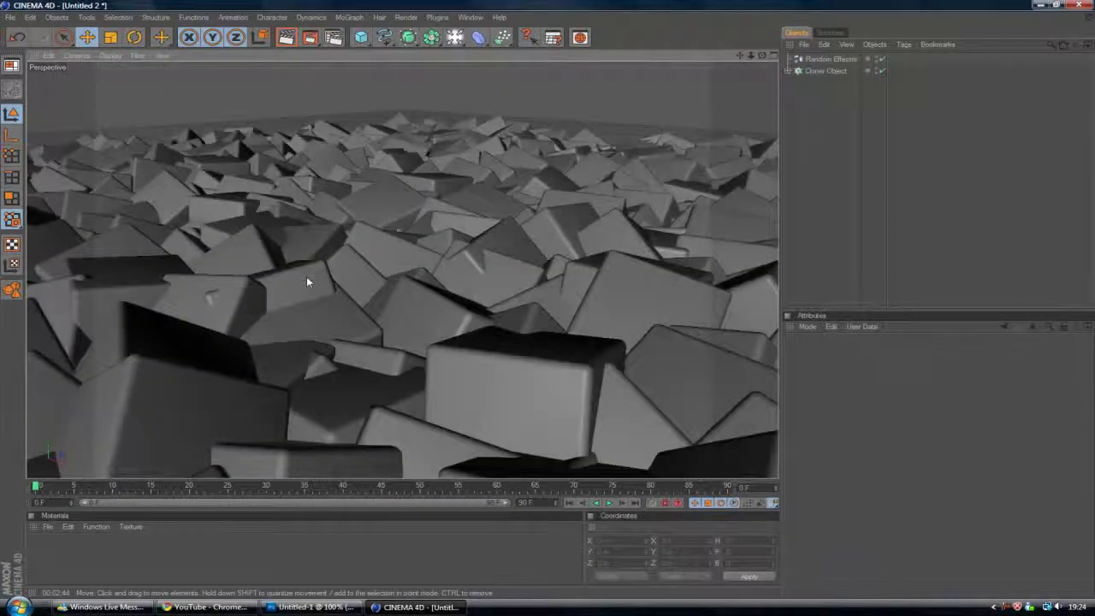
scroll(306, 276, down, 5)
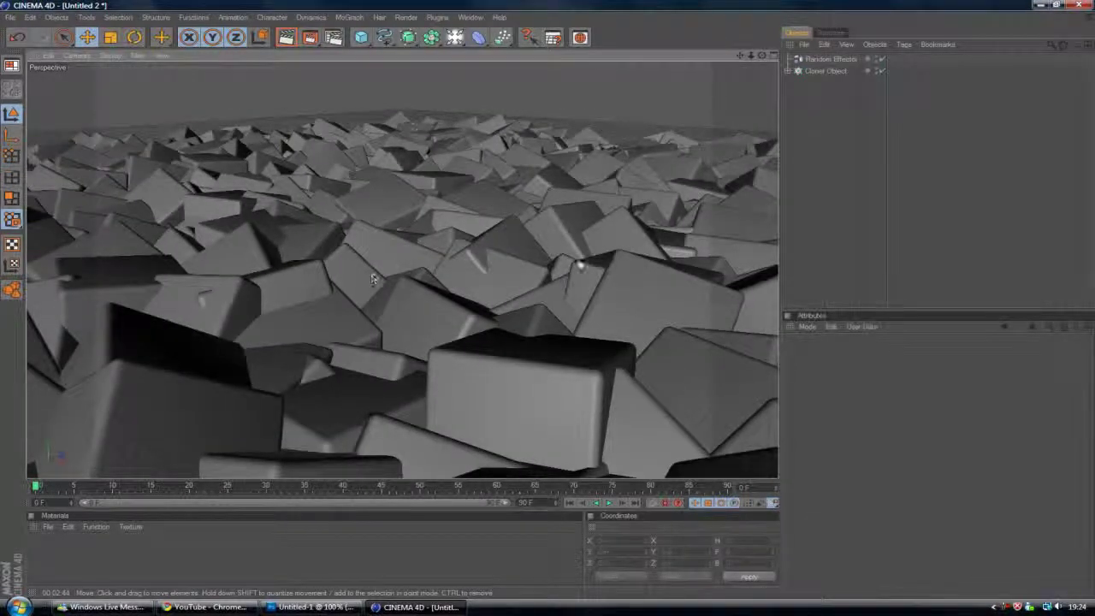
click(826, 70)
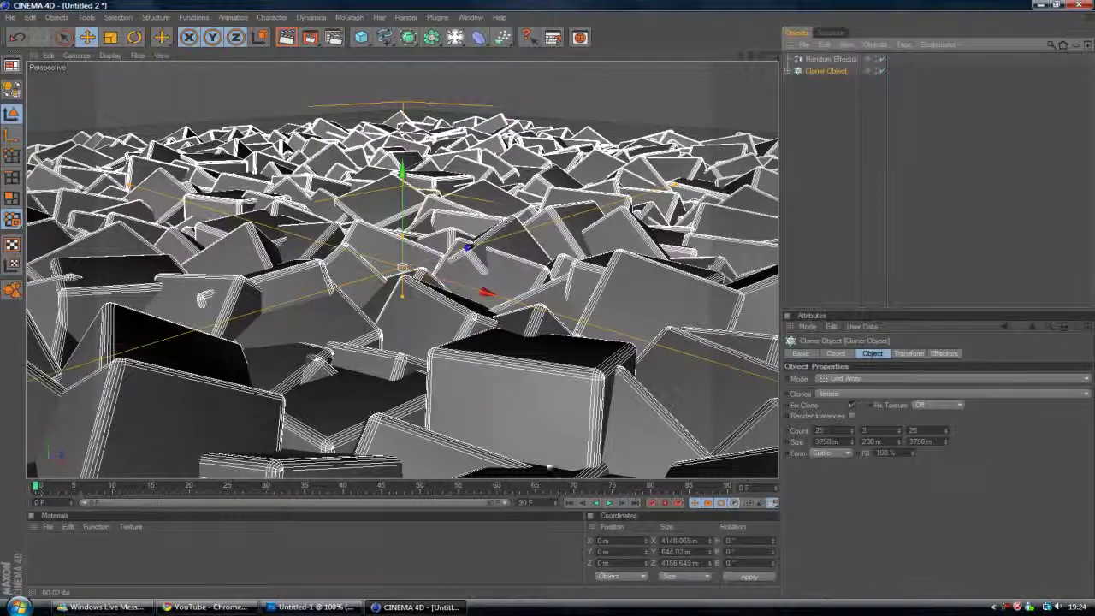
click(830, 59)
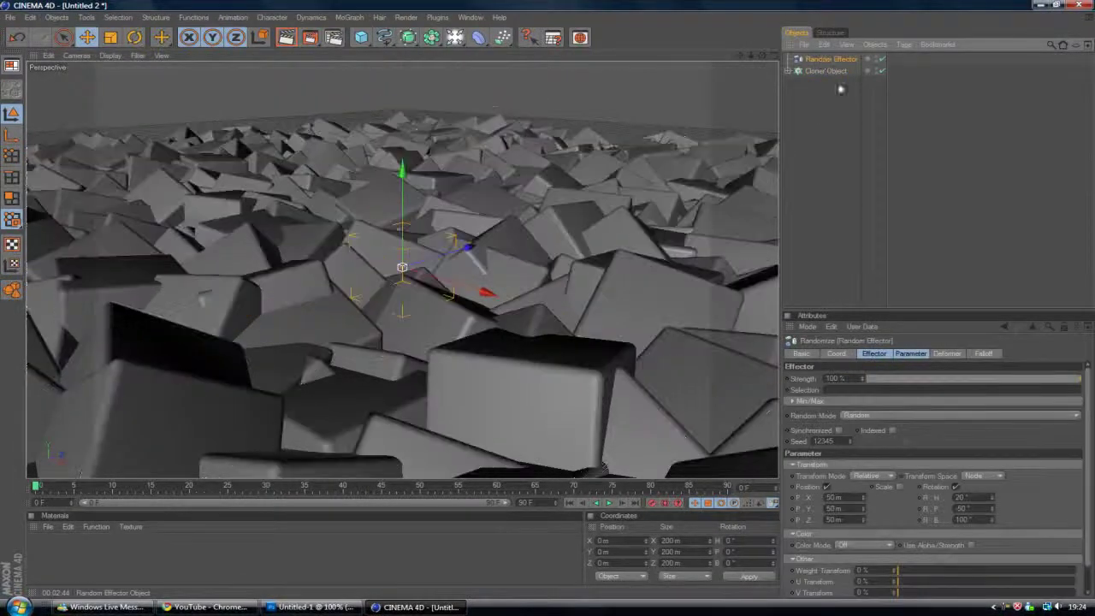
click(935, 502)
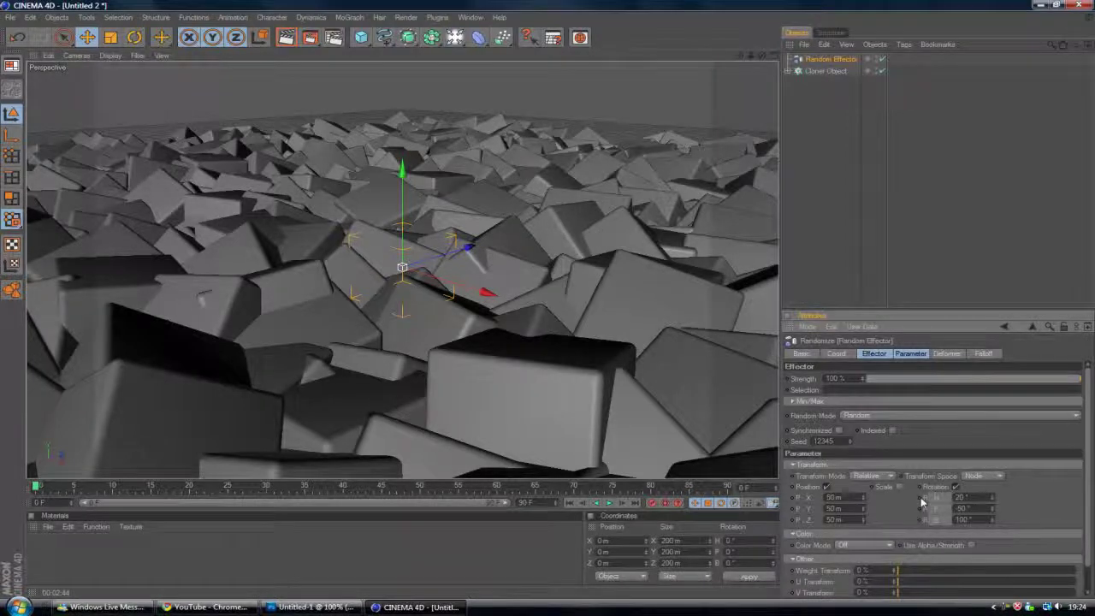
mouse_move(921, 503)
mouse_down()
mouse_move(929, 513)
mouse_move(925, 497)
mouse_up()
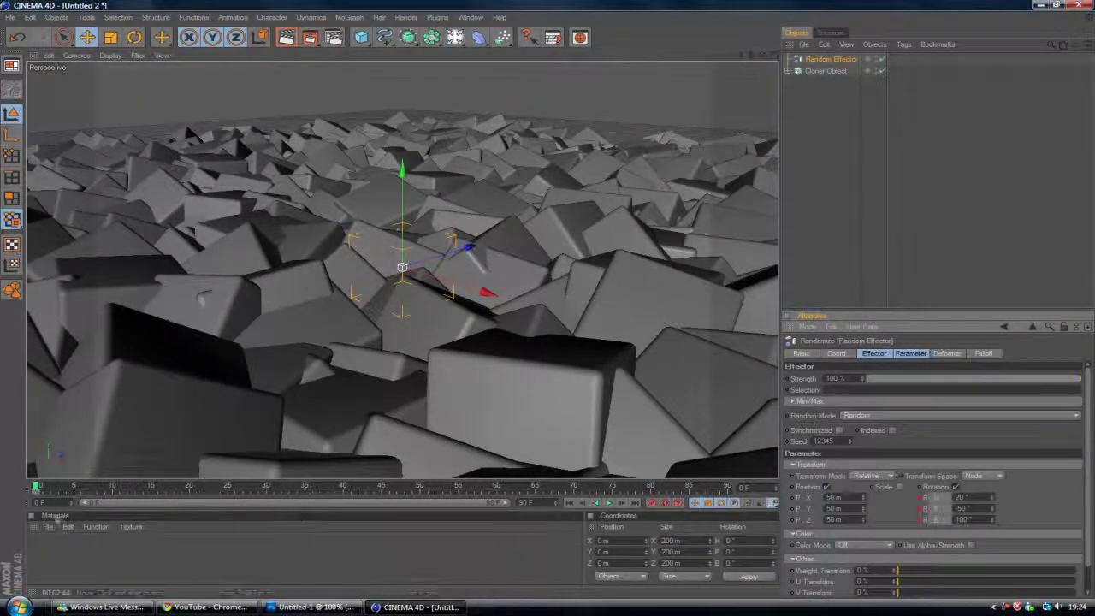
drag(36, 486, 495, 494)
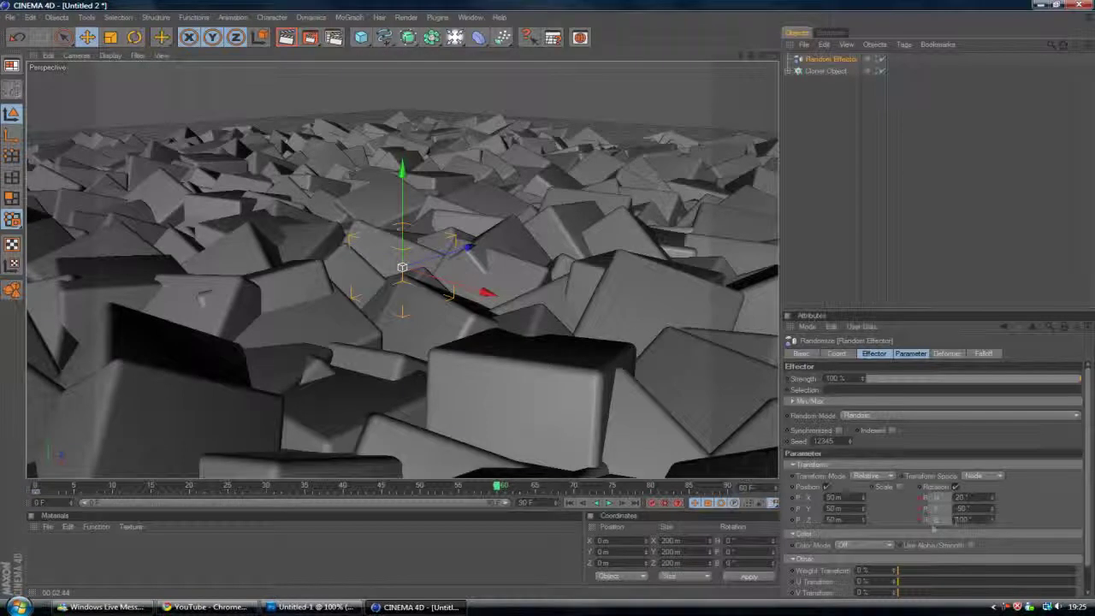
double_click(958, 497)
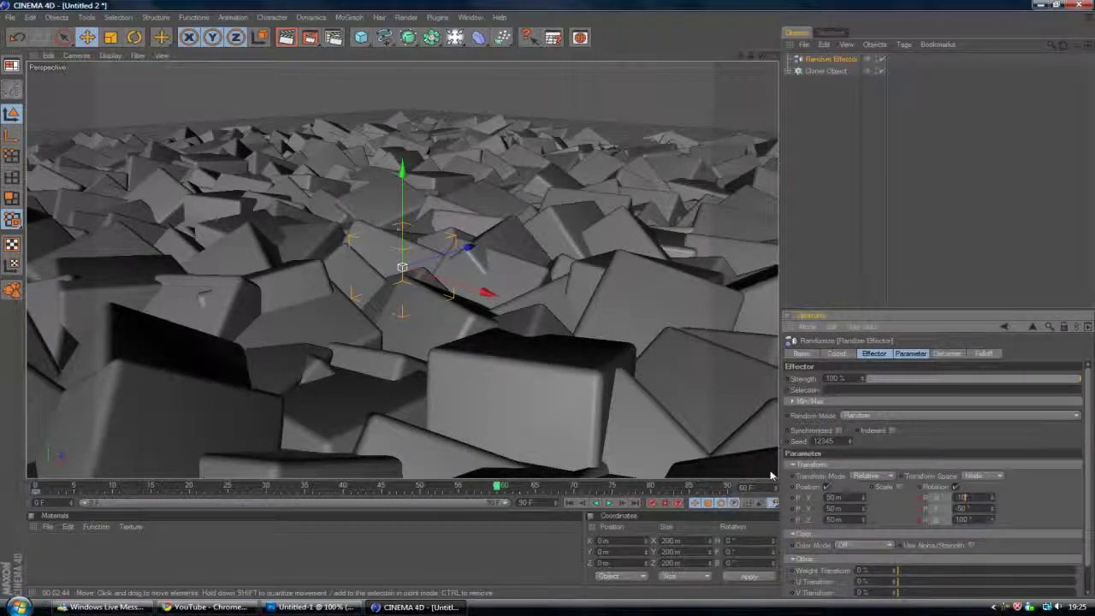
key(Tab)
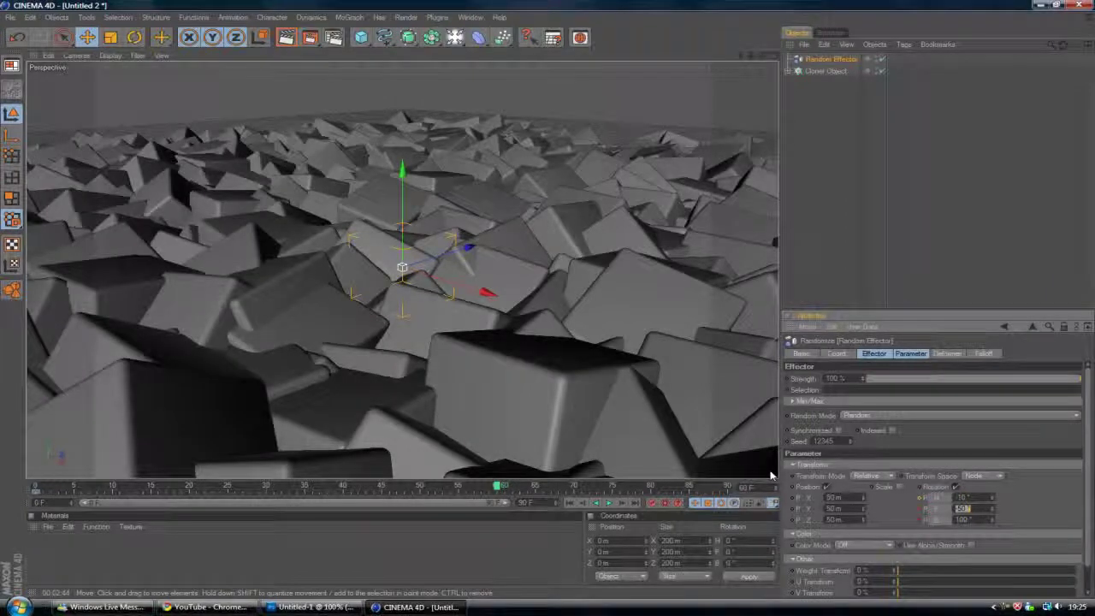
text(20)
key(Tab)
text(-80)
key(Tab)
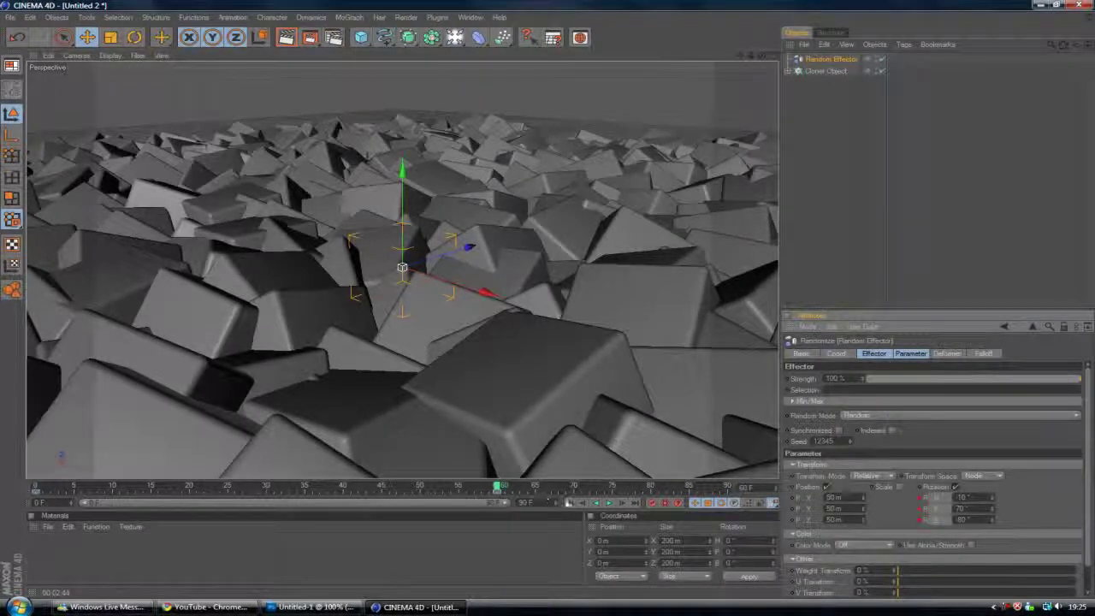
Play the animation from the first frame, stopping near frame 48, and create a new material Mat.
click(569, 503)
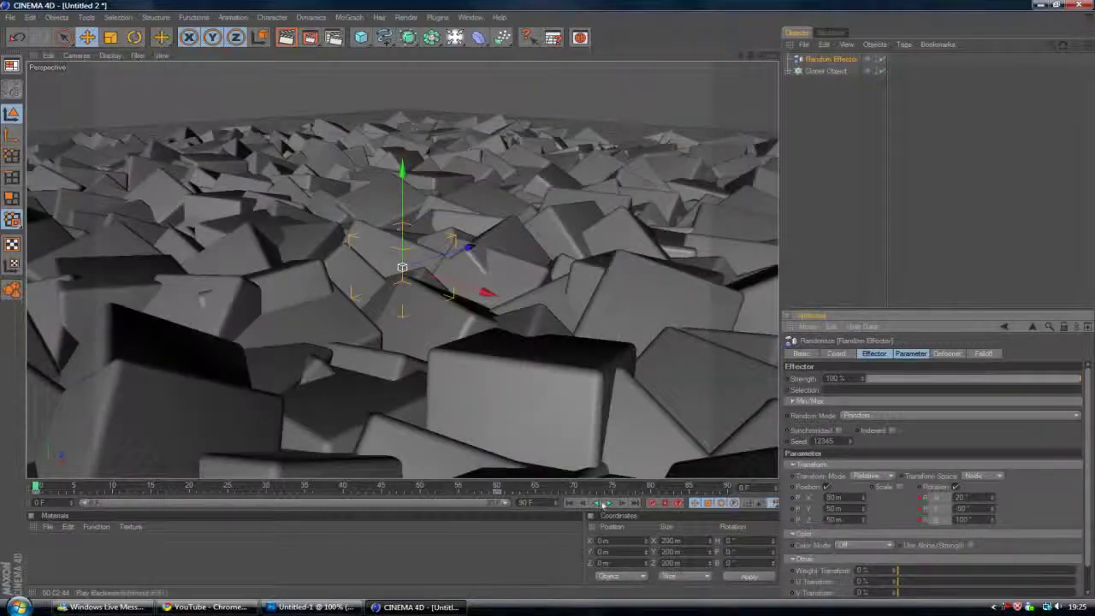
click(608, 503)
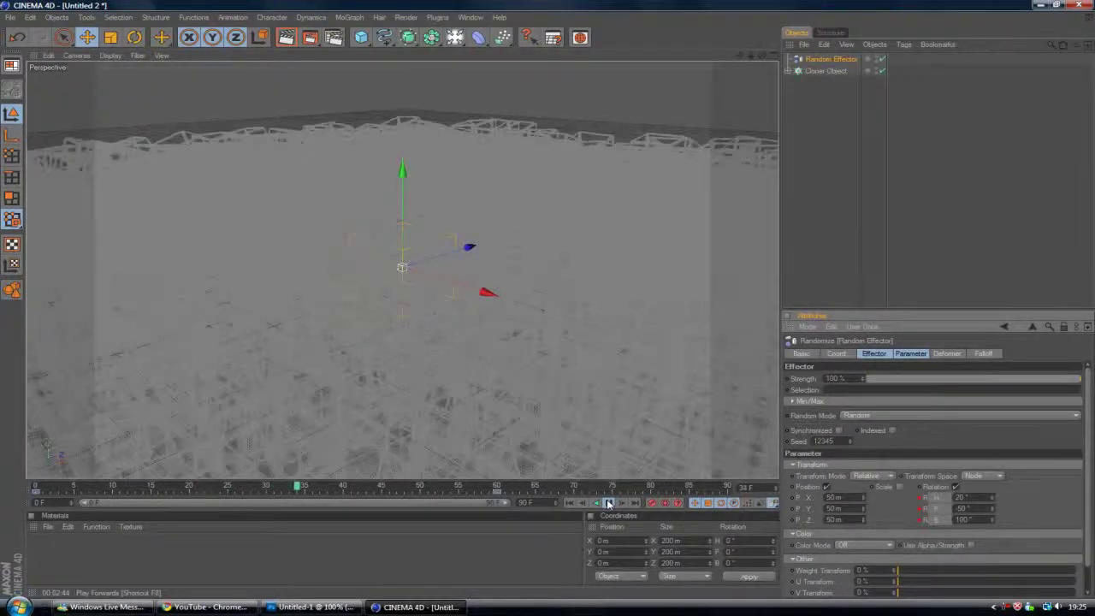
click(609, 503)
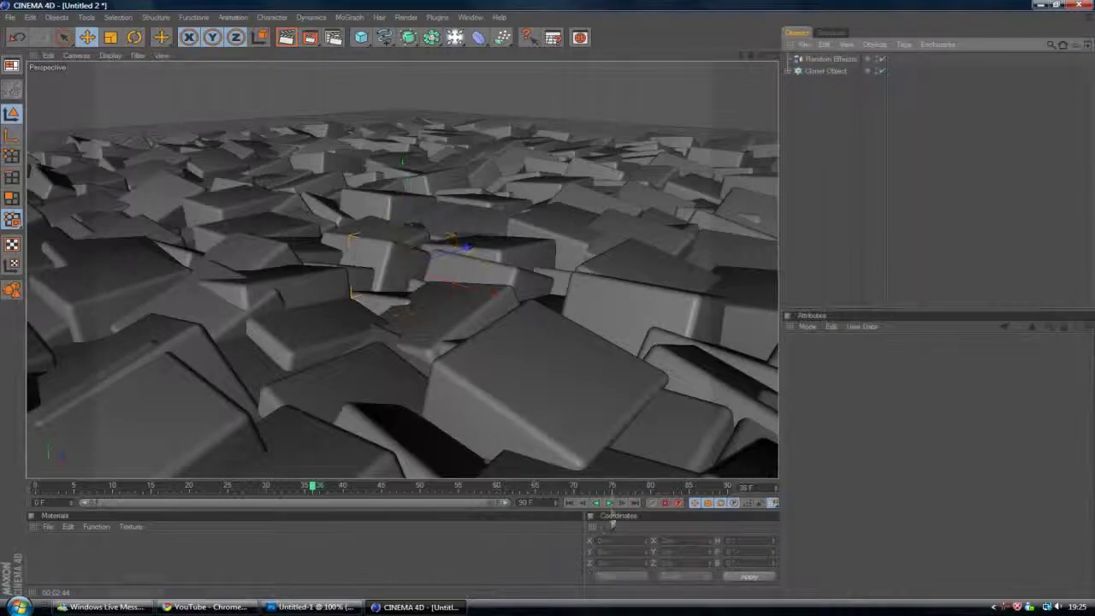
click(608, 503)
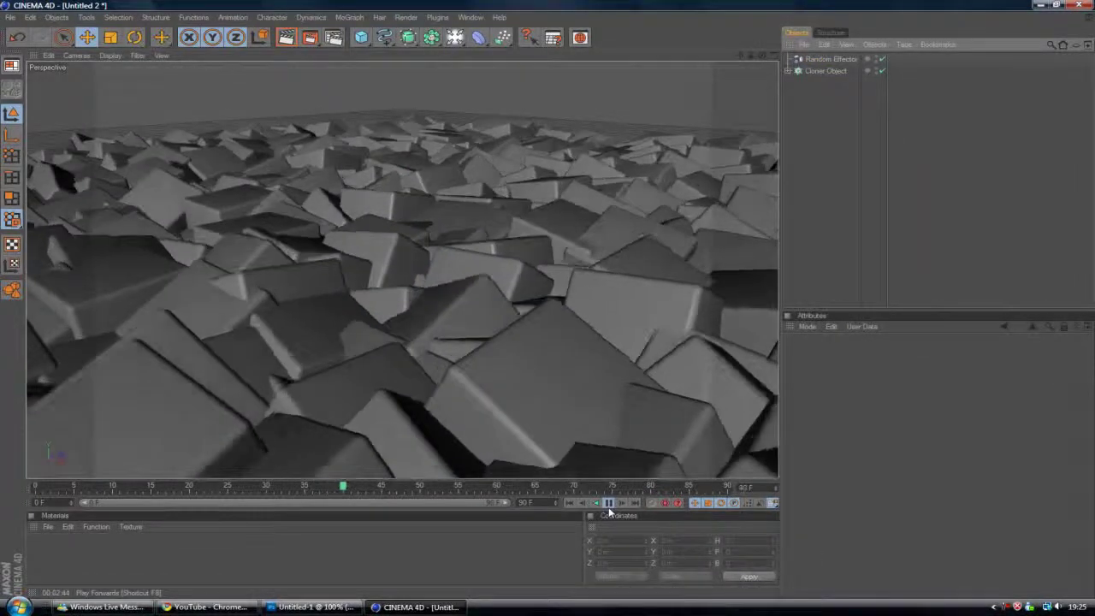
click(609, 503)
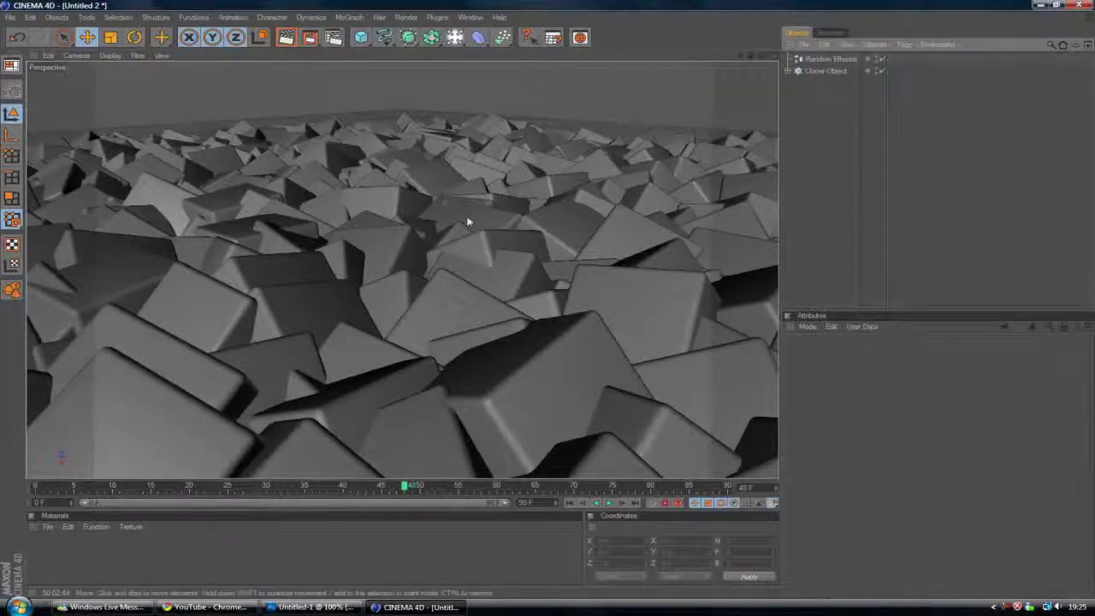
double_click(64, 565)
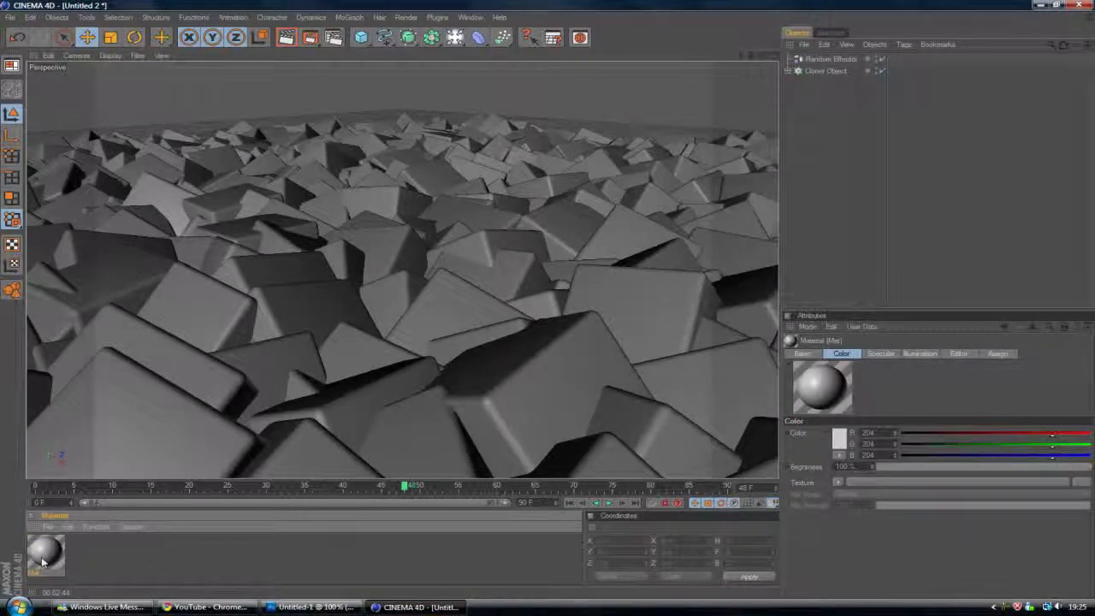
Give Mat's Color channel a Gradient texture with both ends set to saturated blue.
double_click(45, 556)
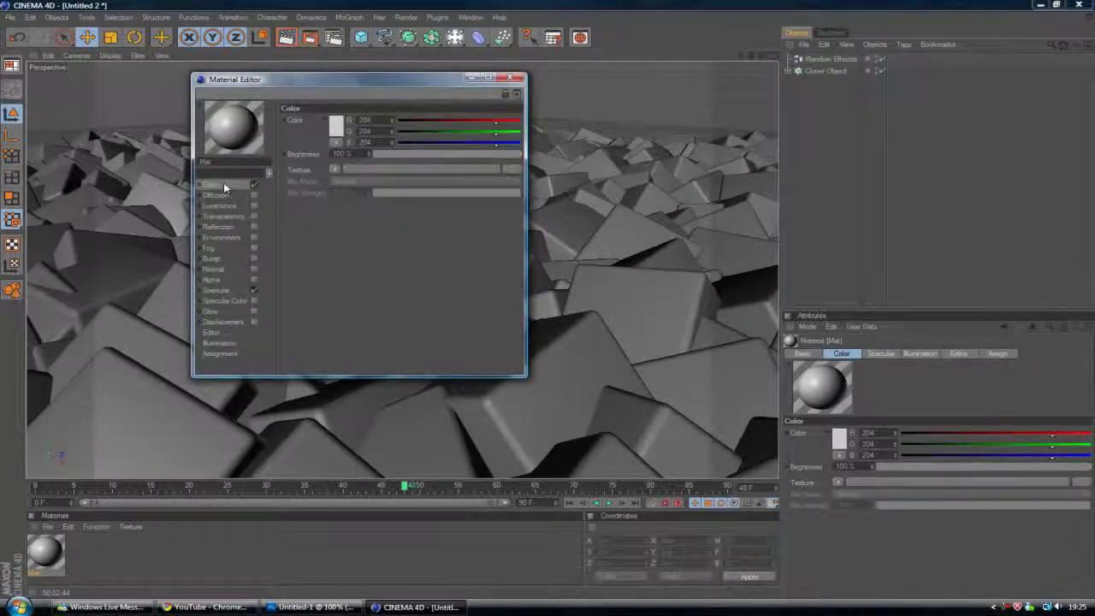
click(335, 169)
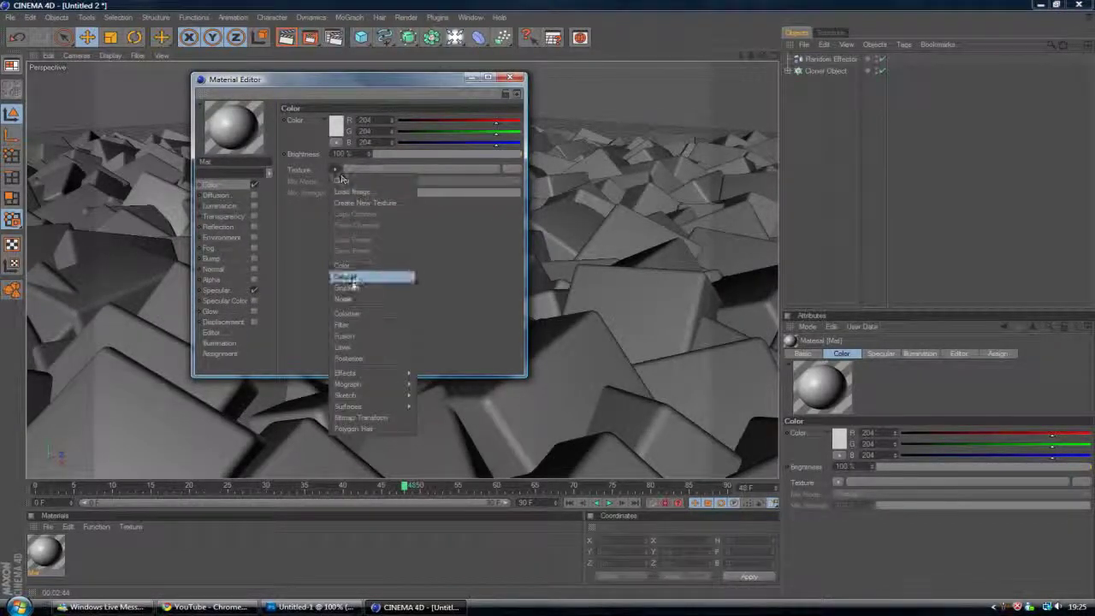
click(359, 275)
click(335, 195)
double_click(329, 193)
click(337, 157)
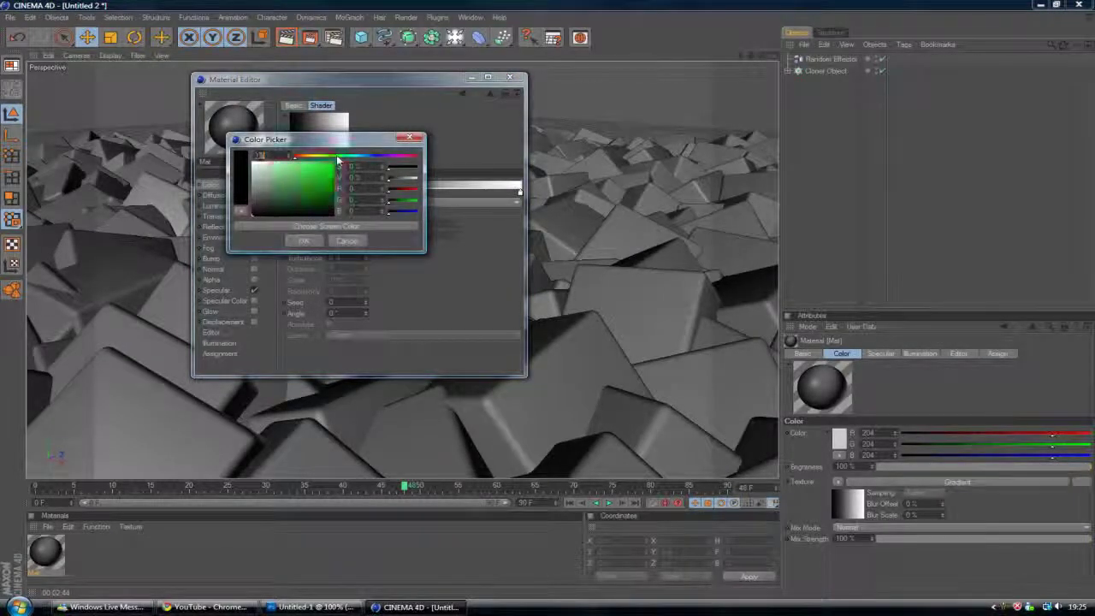
click(364, 158)
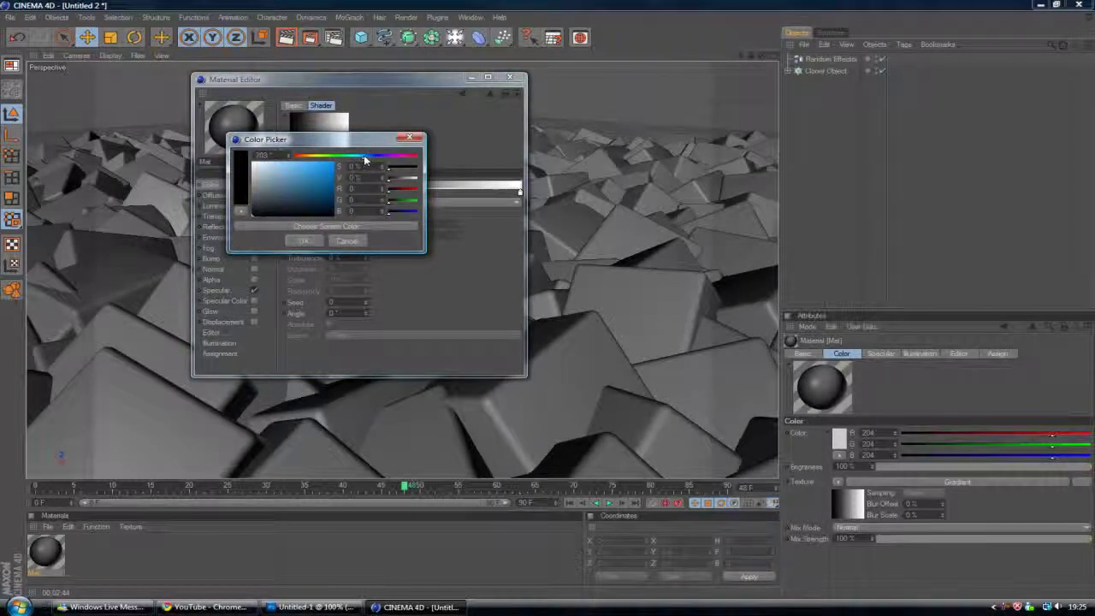
click(334, 163)
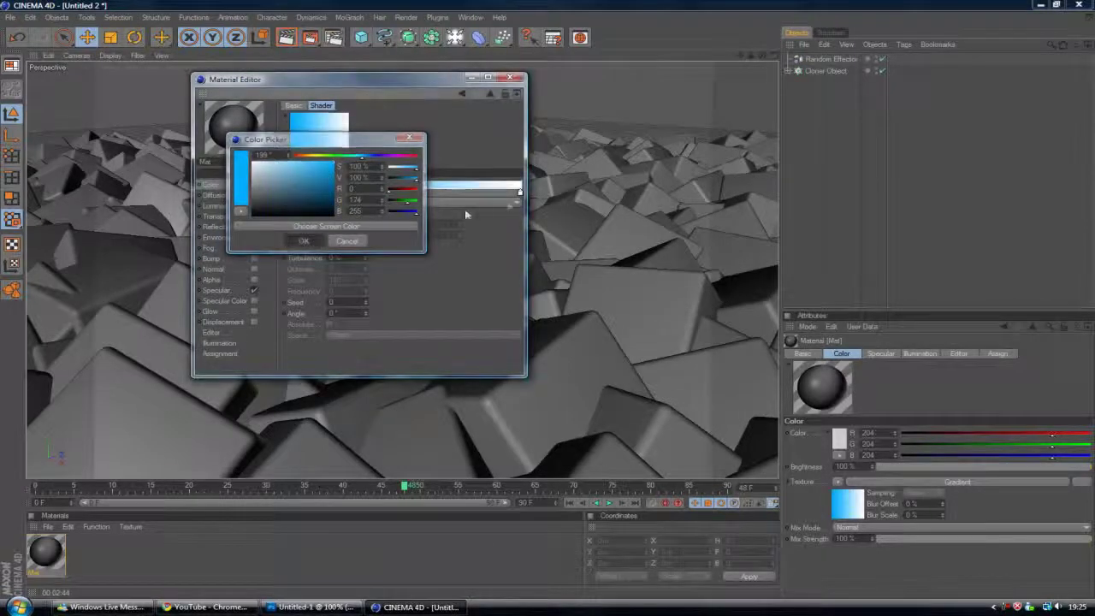
key(Return)
double_click(518, 195)
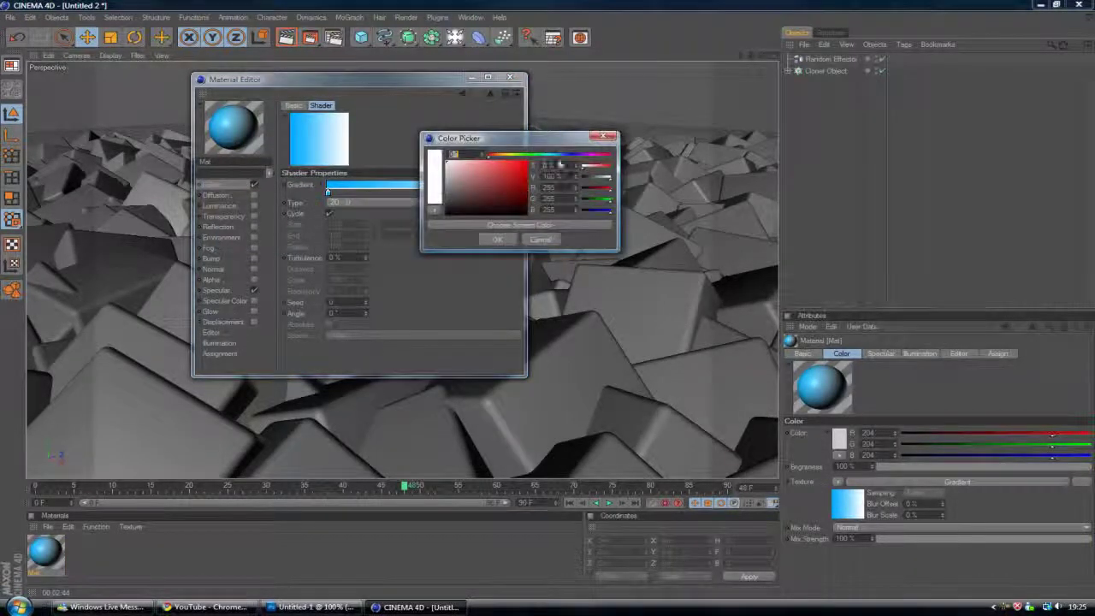
click(537, 157)
drag(537, 159, 558, 163)
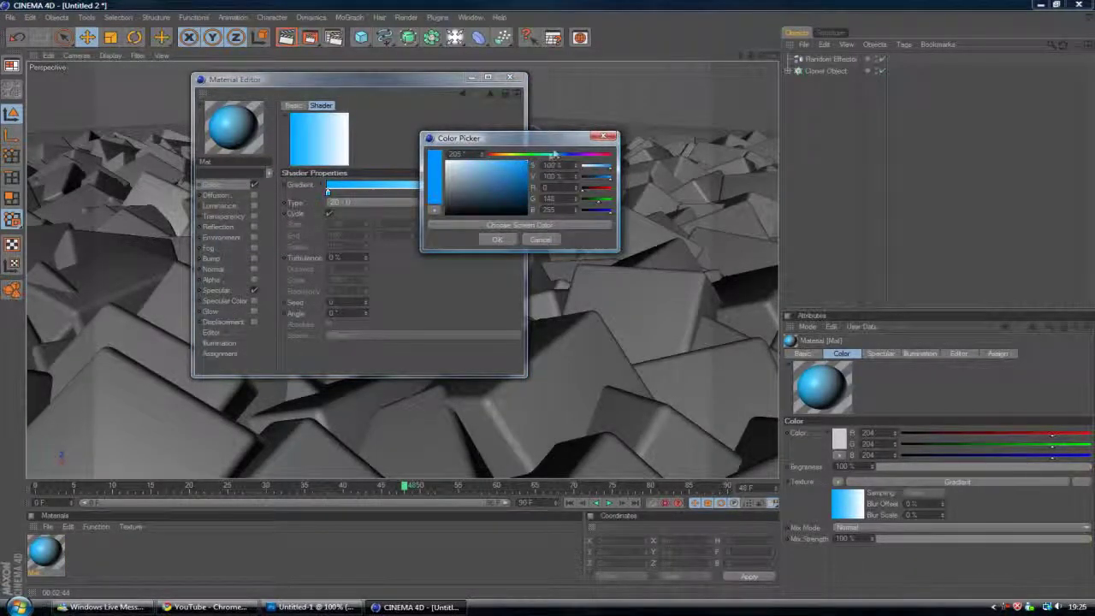
click(496, 239)
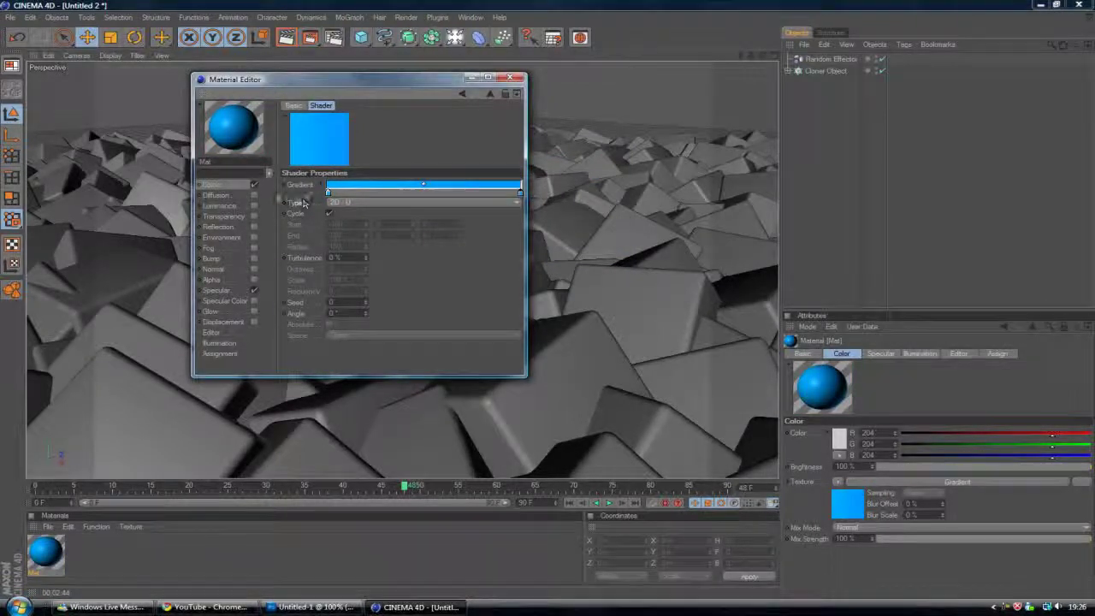
click(219, 186)
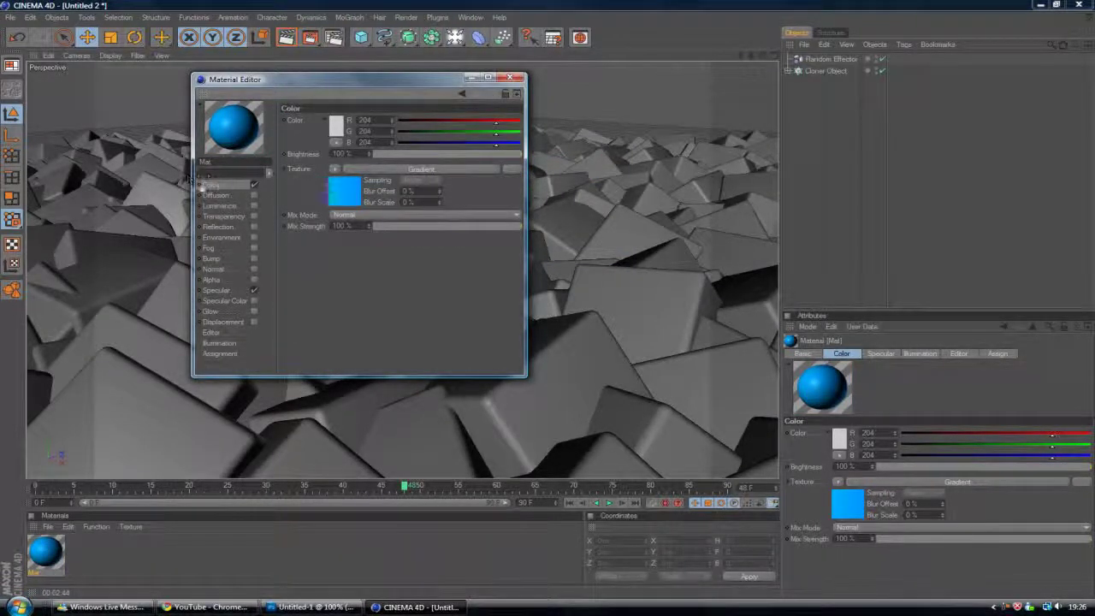
Copy the blue gradient from the Color channel and enable the Luminance channel.
click(334, 170)
click(330, 230)
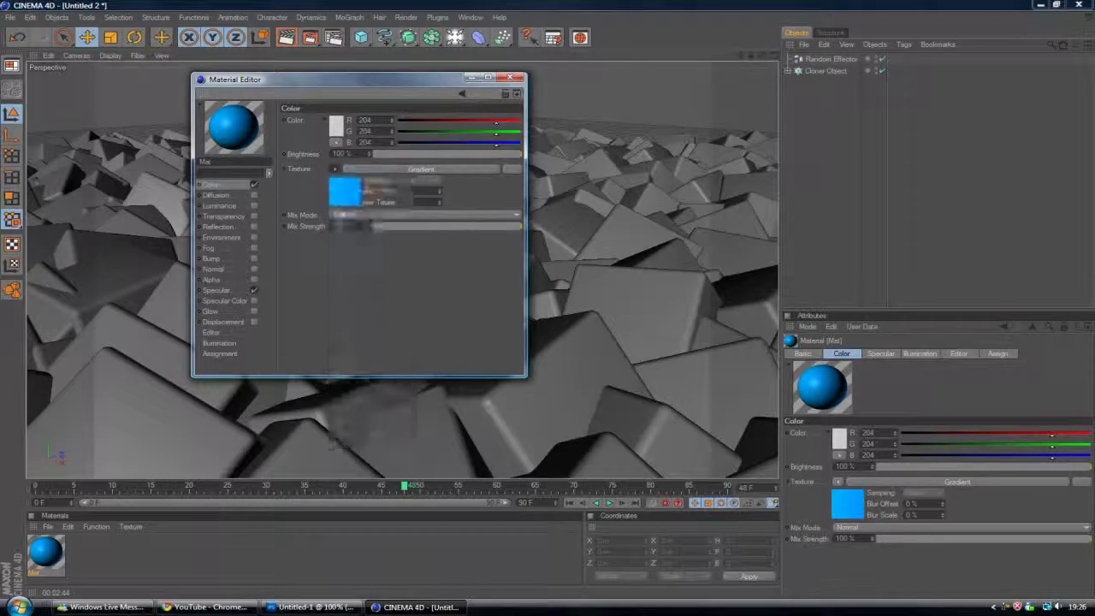
click(254, 206)
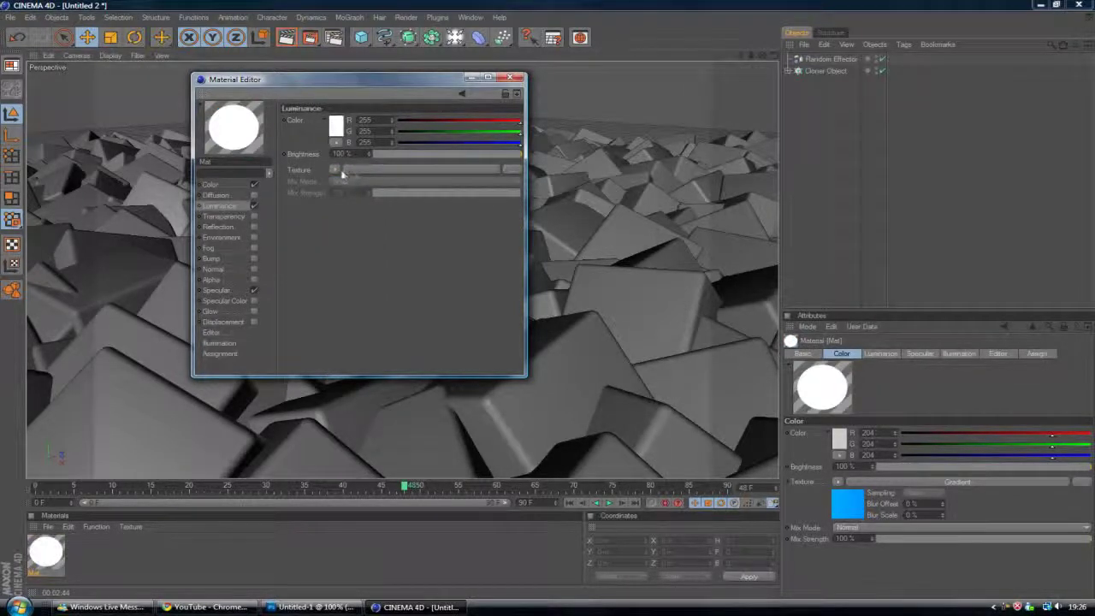
Paste the blue gradient into Mat's Luminance channel.
drag(342, 173, 353, 220)
click(335, 170)
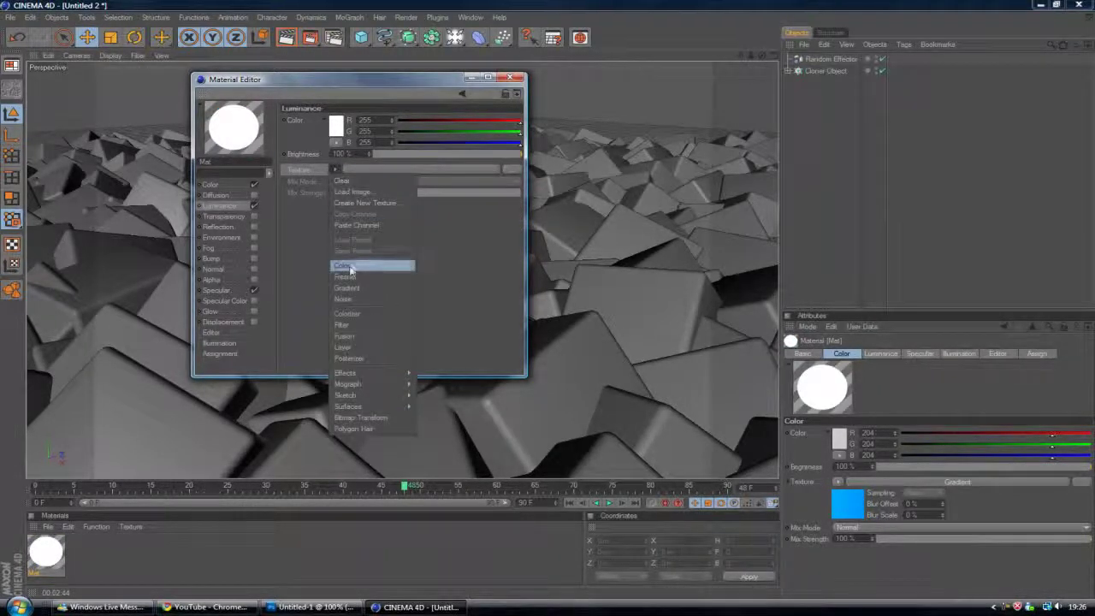
click(349, 225)
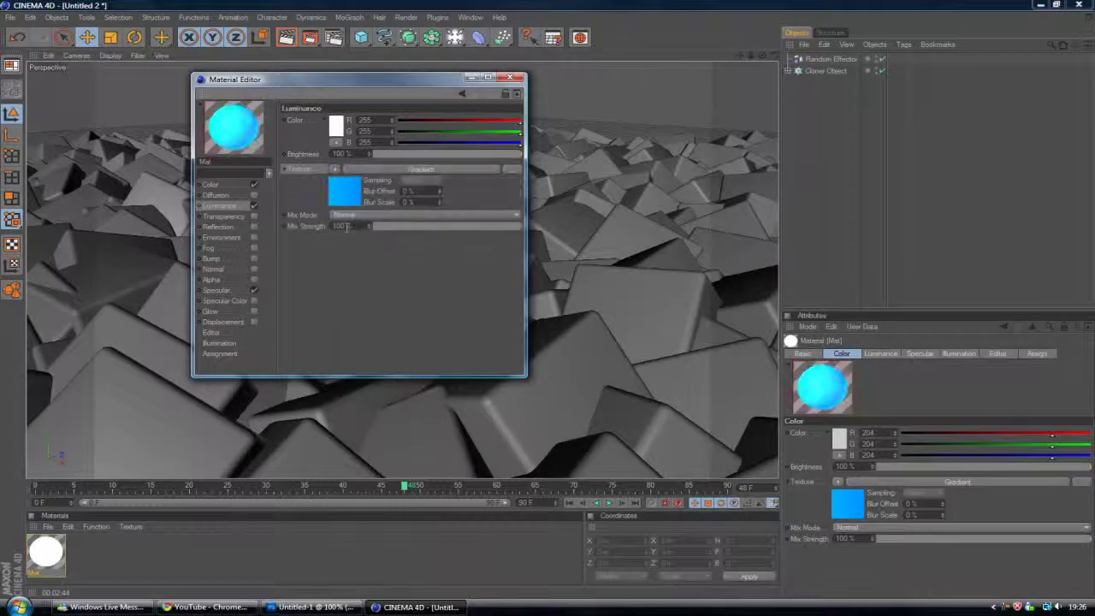
Enable Reflection at 10% brightness with a Fresnel texture at reduced mix strength, then close the editor.
click(253, 227)
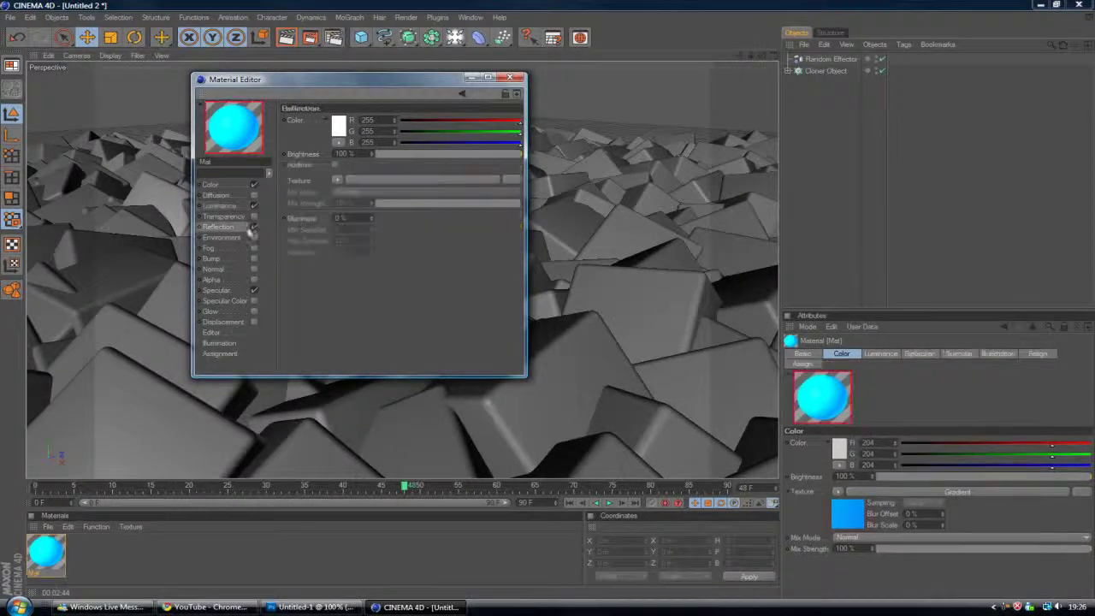
click(386, 154)
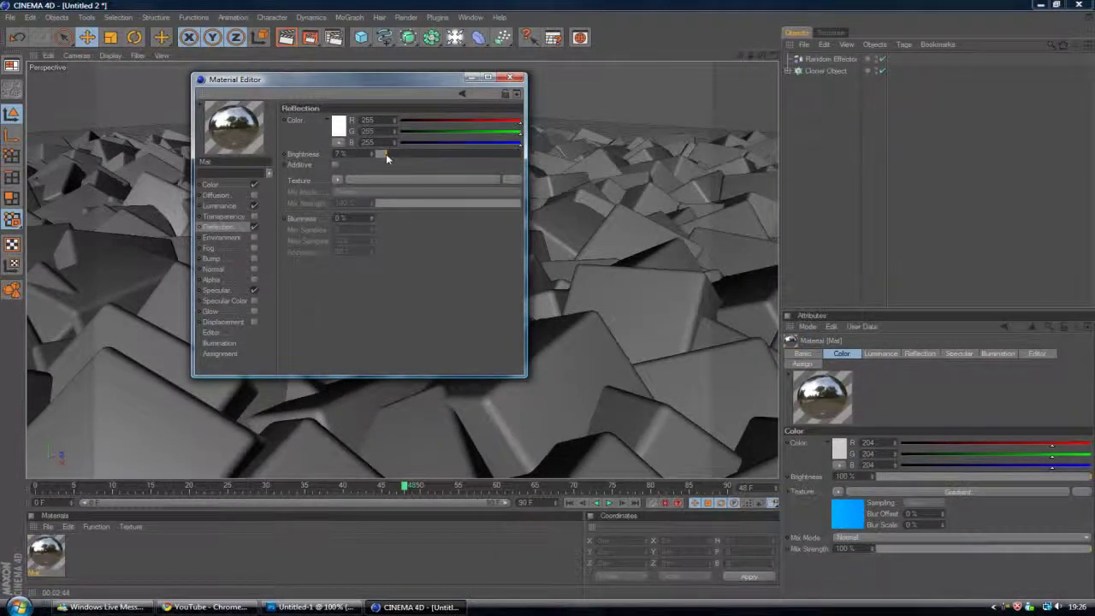
click(337, 182)
click(358, 284)
drag(387, 237, 432, 240)
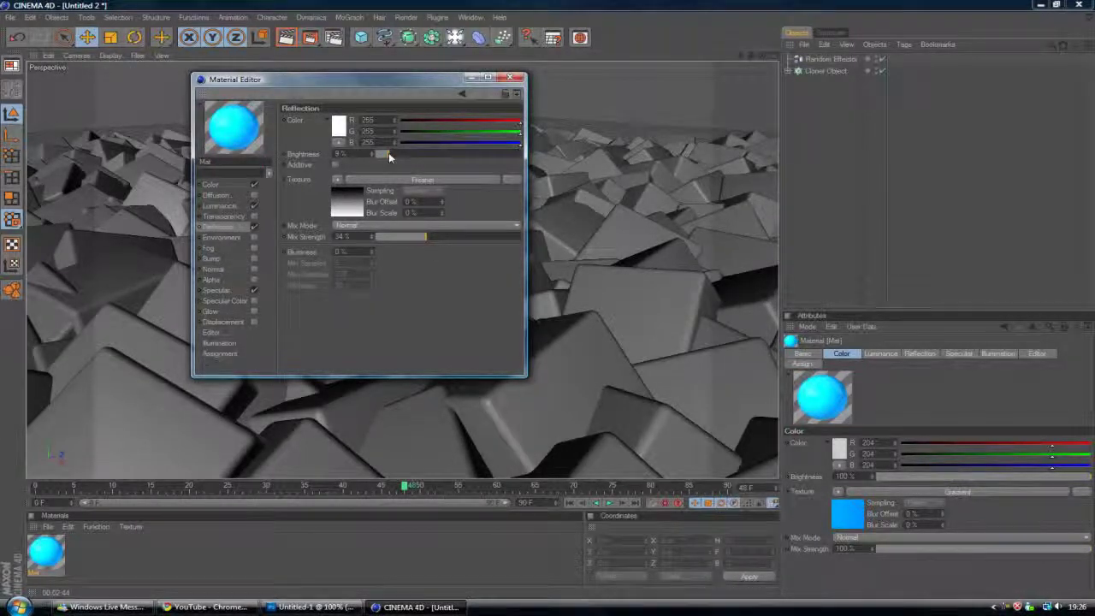
drag(388, 153, 391, 155)
click(511, 77)
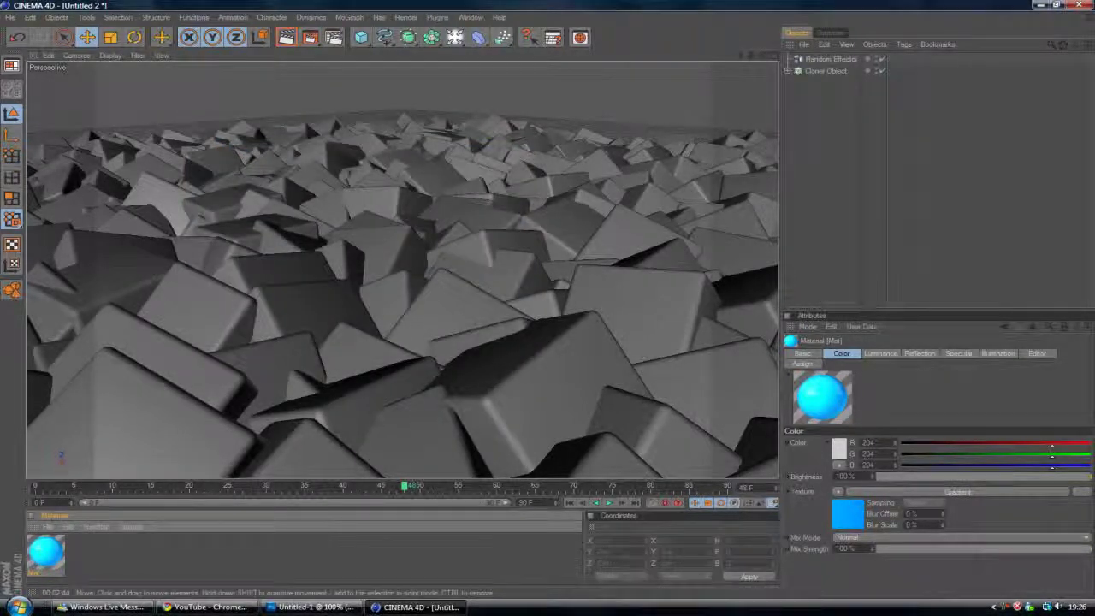
Apply Mat to Cube, Cube.1, Cube.2 and Cube.3 in the Cloner and render the view.
click(788, 71)
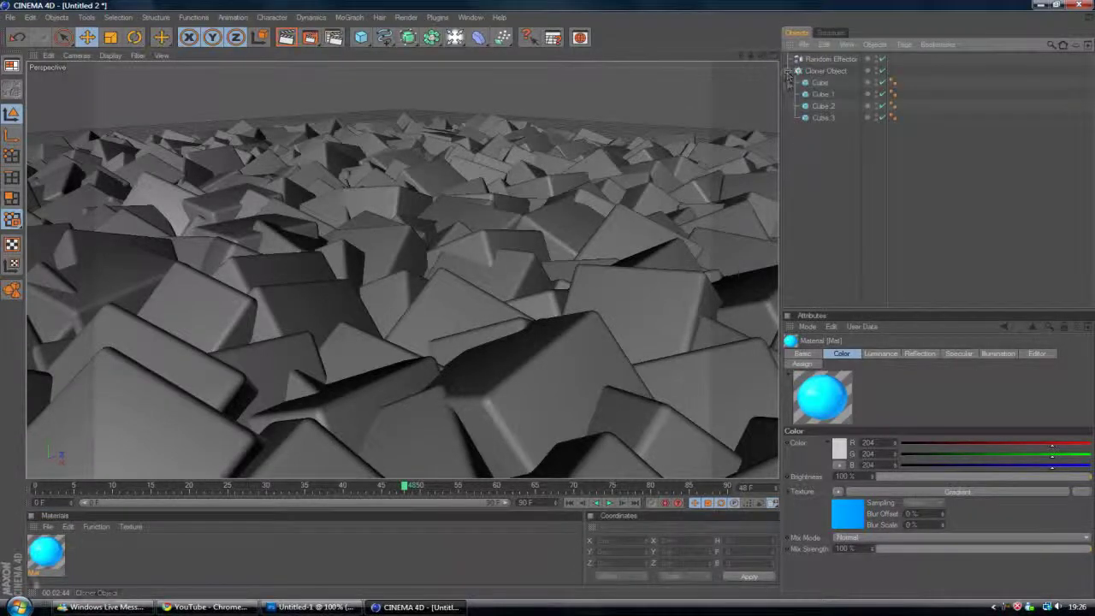
click(47, 554)
drag(798, 143, 835, 116)
ctrl+drag(906, 117, 906, 82)
click(917, 190)
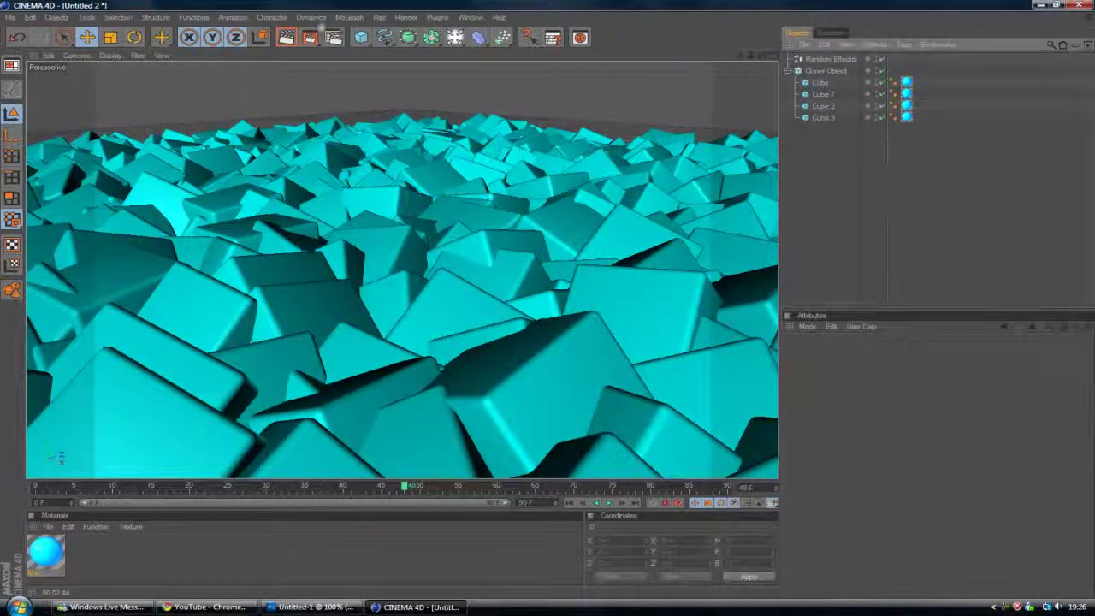
click(288, 39)
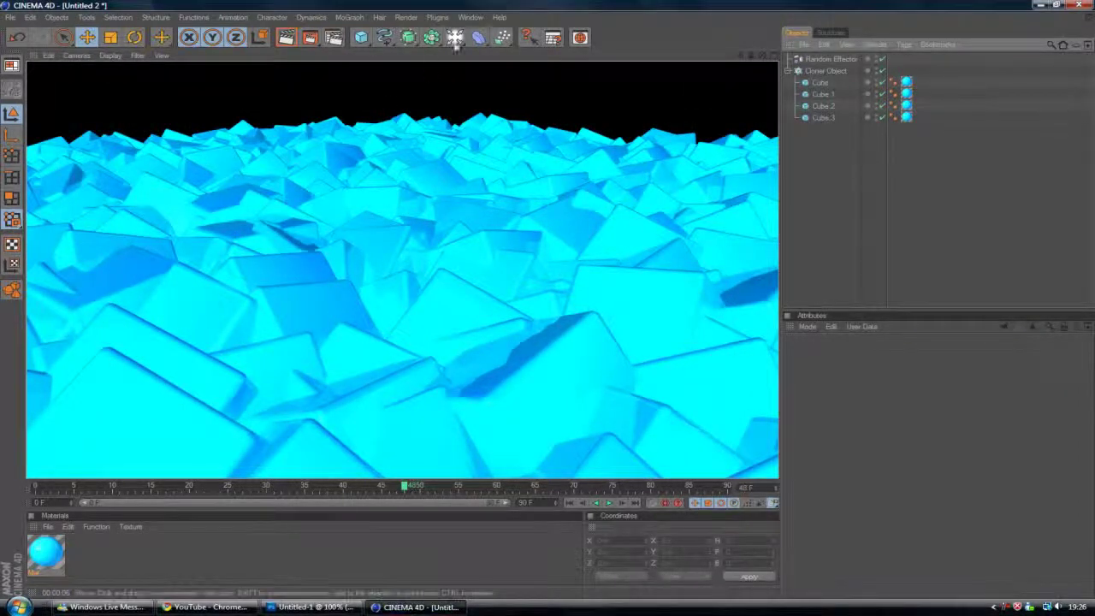
click(409, 18)
Add Ambient Occlusion and Global Illumination effects in Render Settings.
click(416, 125)
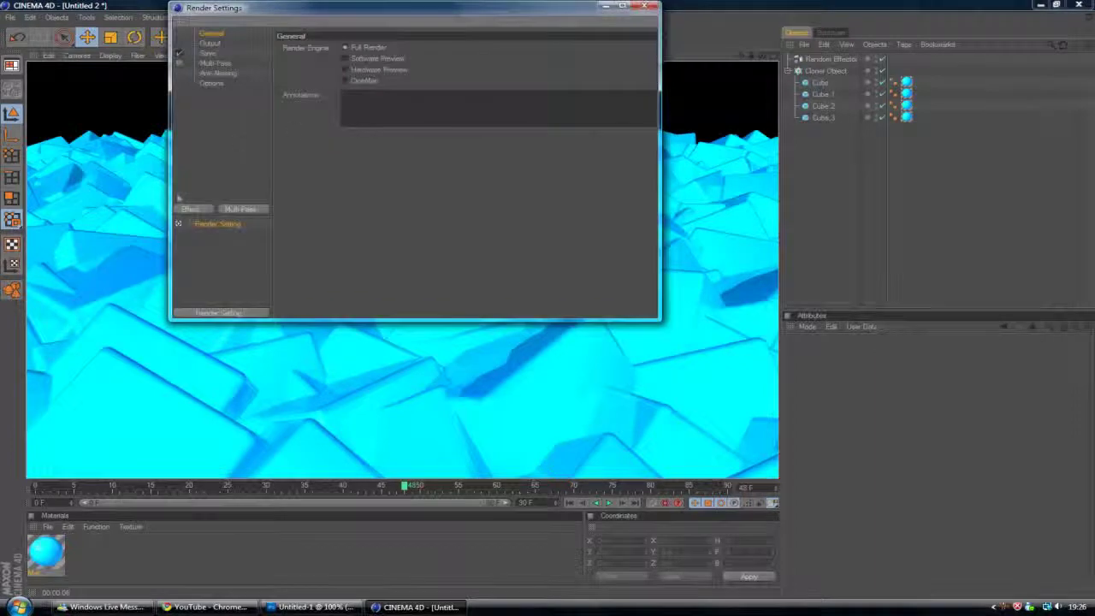
click(186, 213)
click(239, 277)
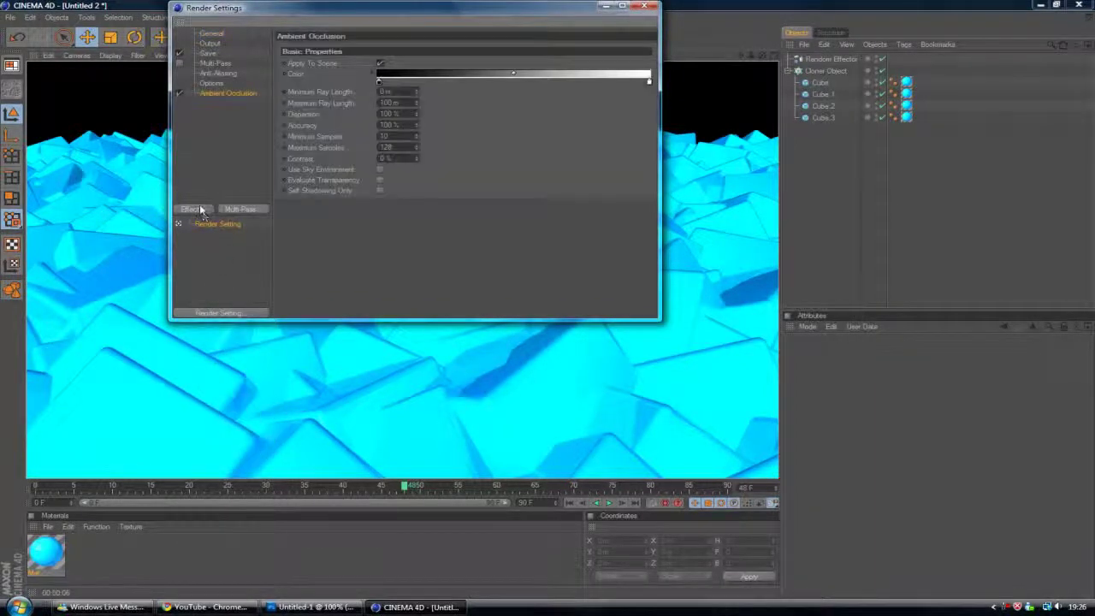
click(189, 210)
click(248, 344)
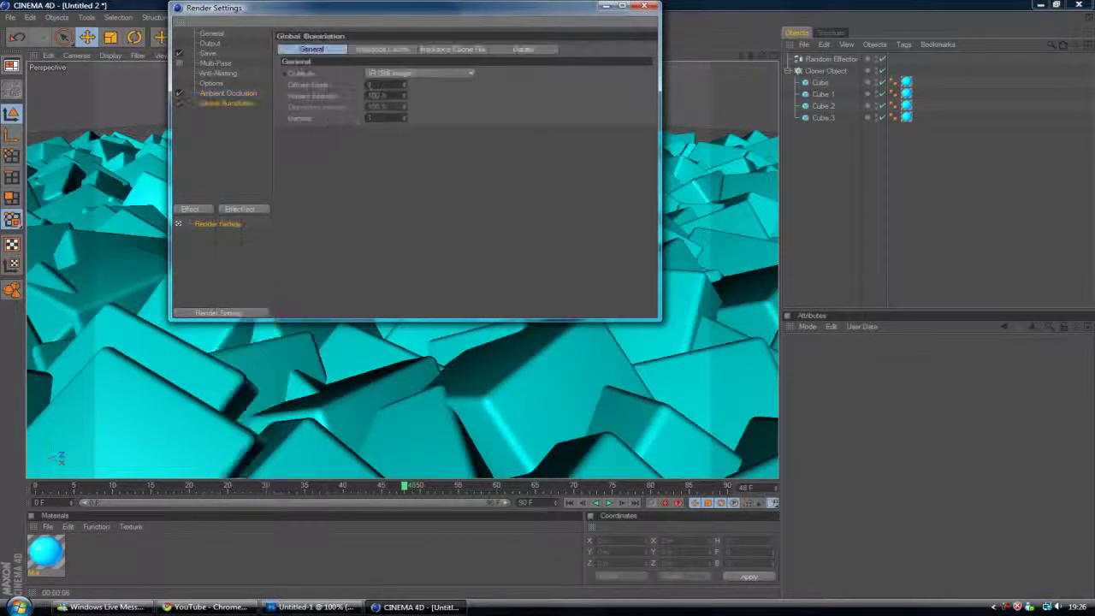
Set the Irradiance Cache Stochastic Samples and Record Density to Low.
click(382, 49)
click(402, 74)
click(394, 107)
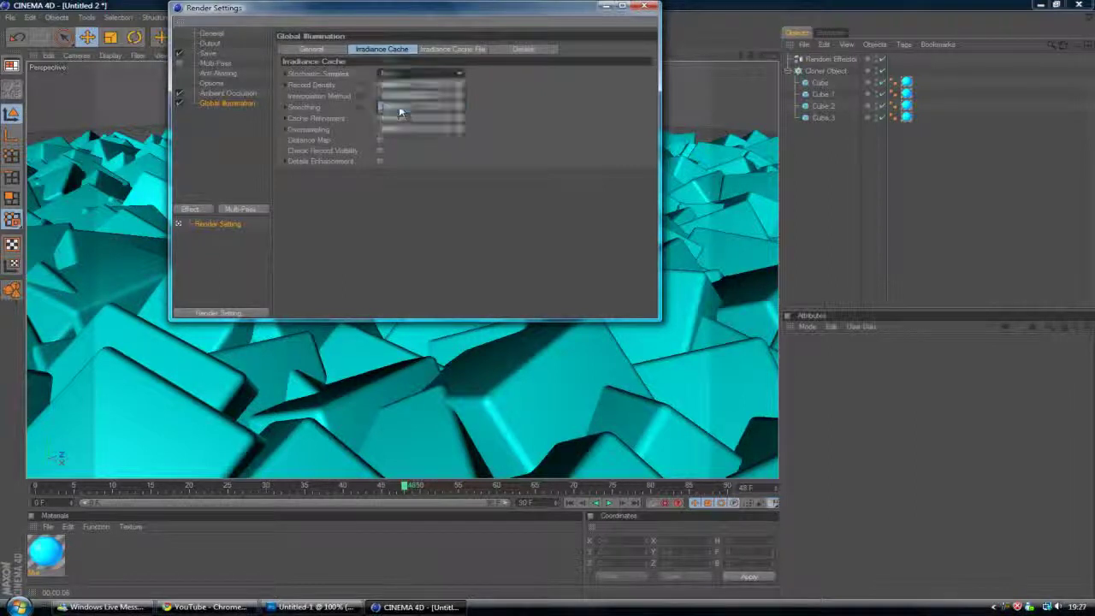
click(411, 84)
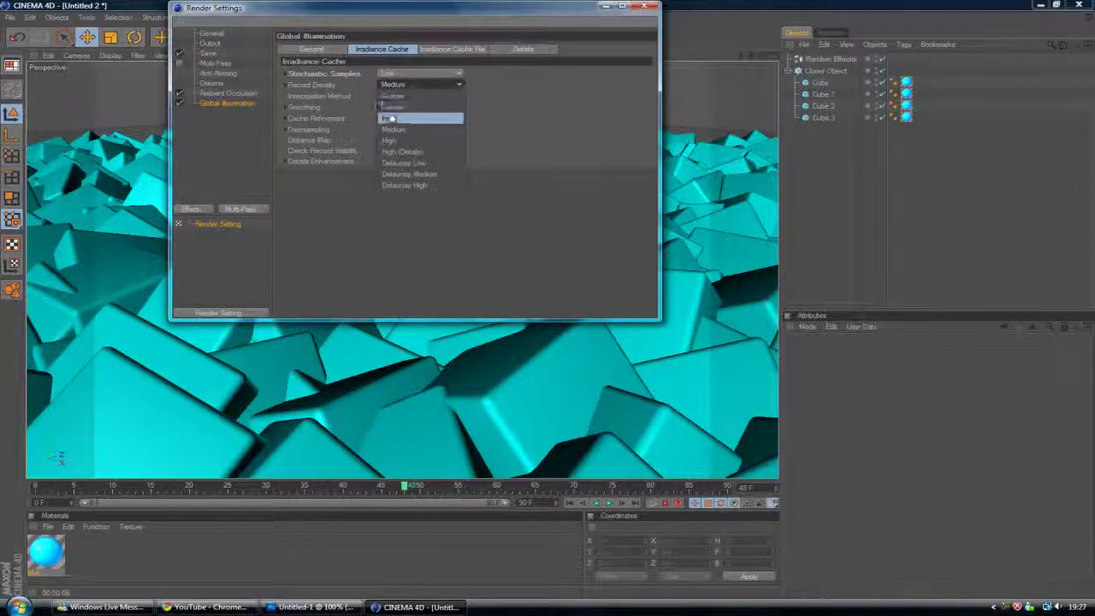
click(392, 123)
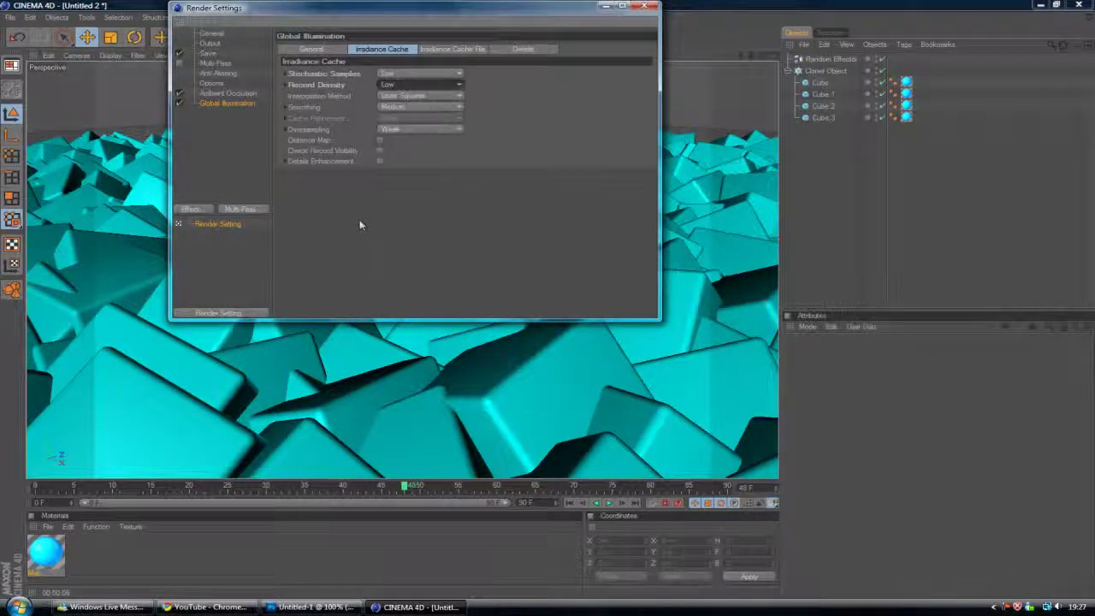
Raise the Ambient Occlusion contrast and set Maximum Ray Length to 150 m.
click(219, 94)
text(25)
key(Return)
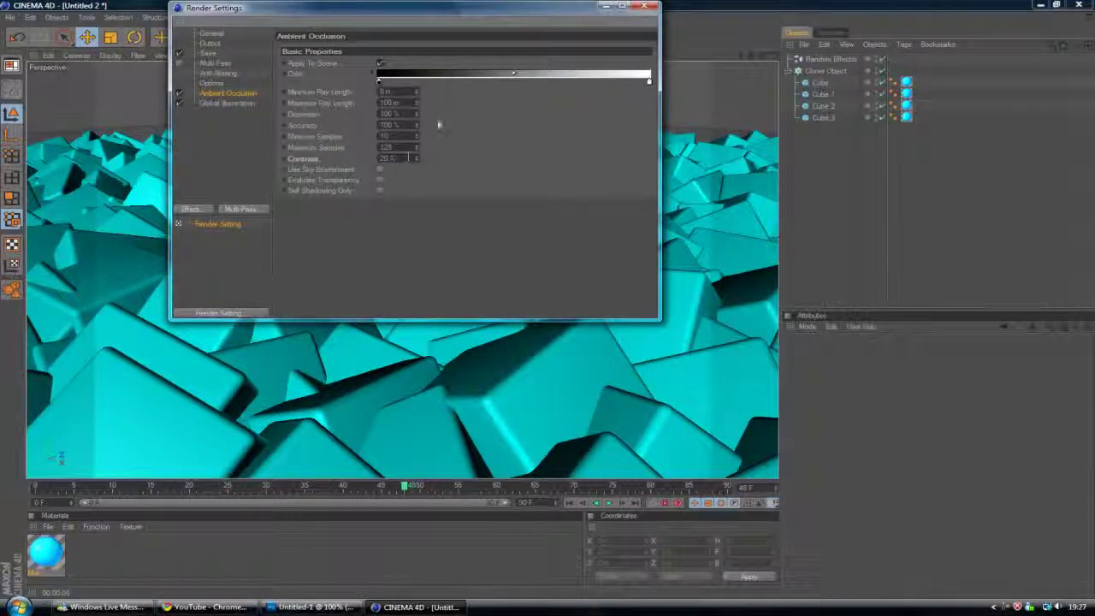
text(150)
key(Return)
Close Render Settings, zoom out, and add a Light object to the scene.
click(644, 7)
scroll(441, 92, down, 6)
scroll(446, 75, down, 3)
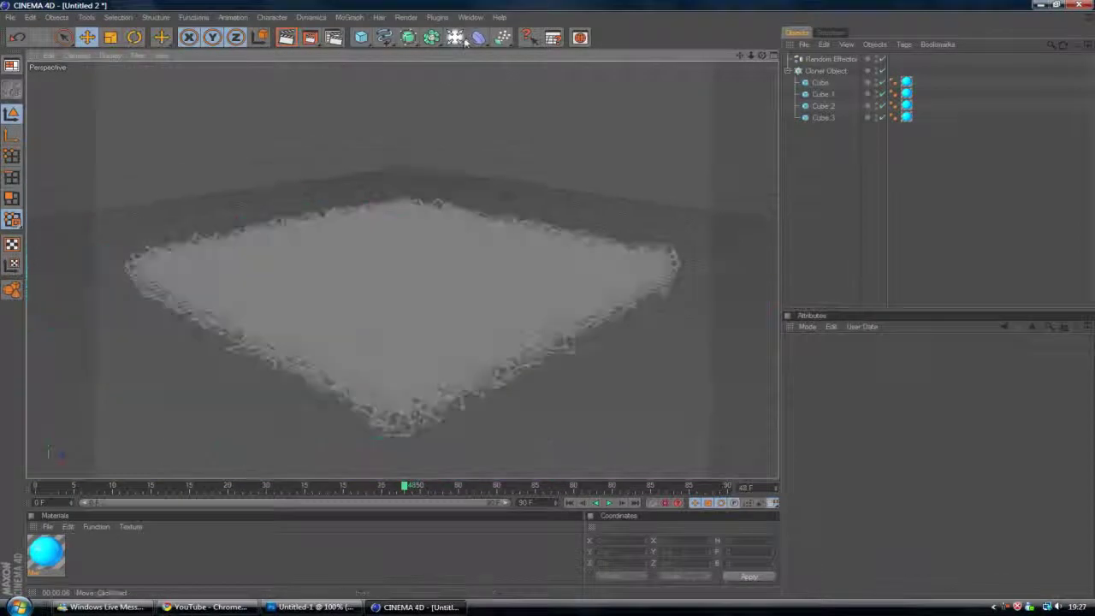
click(455, 37)
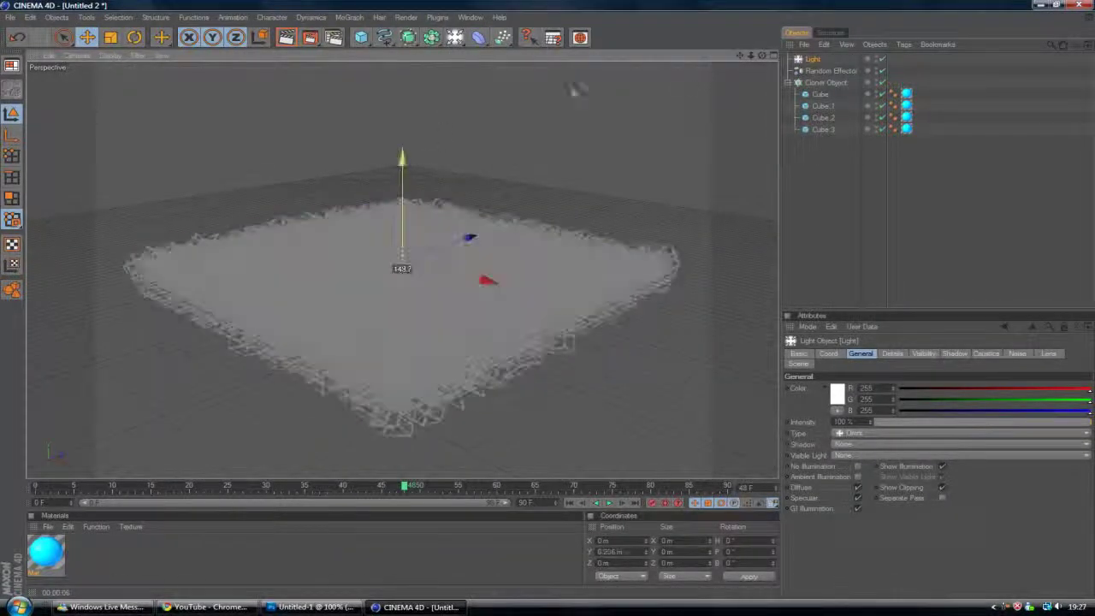
Raise the light to about 706 m on Y above the cubes and preview-render it.
click(416, 235)
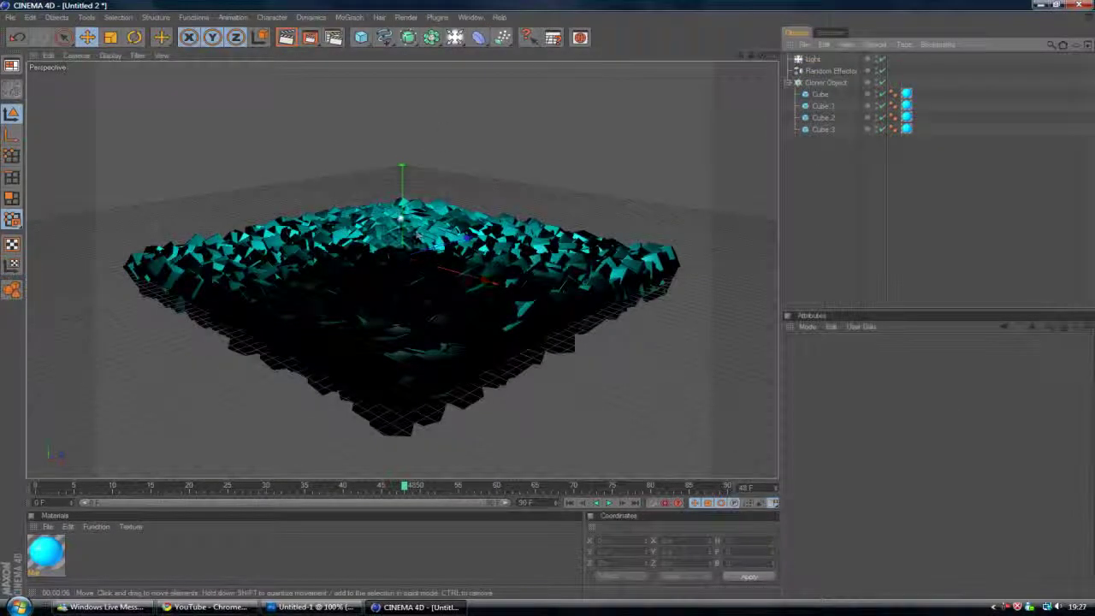
click(419, 209)
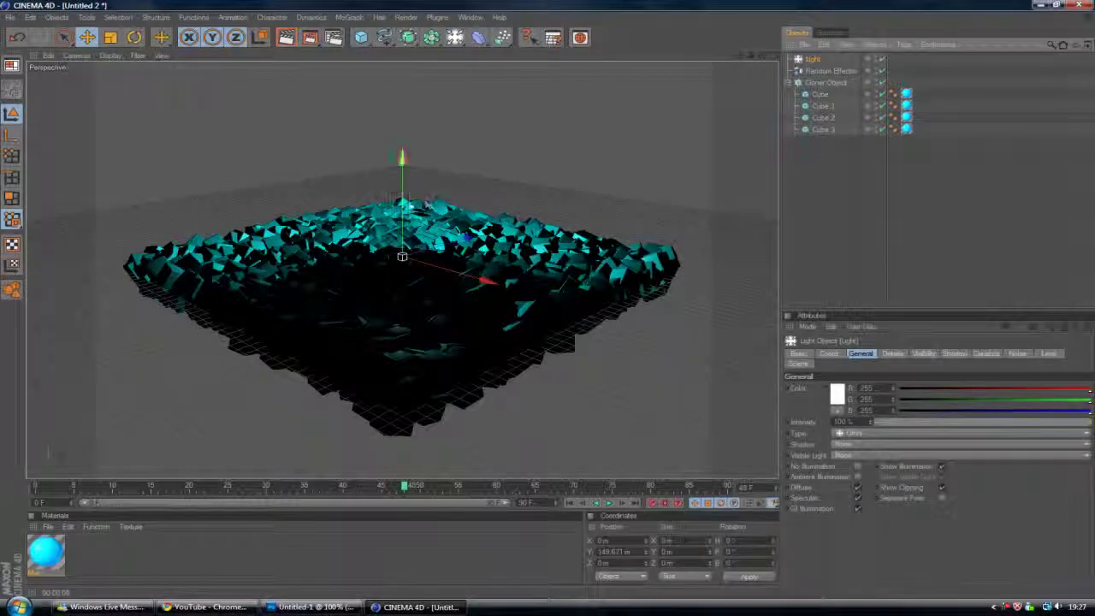
key(ctrl+r)
drag(488, 258, 583, 223)
key(ctrl+r)
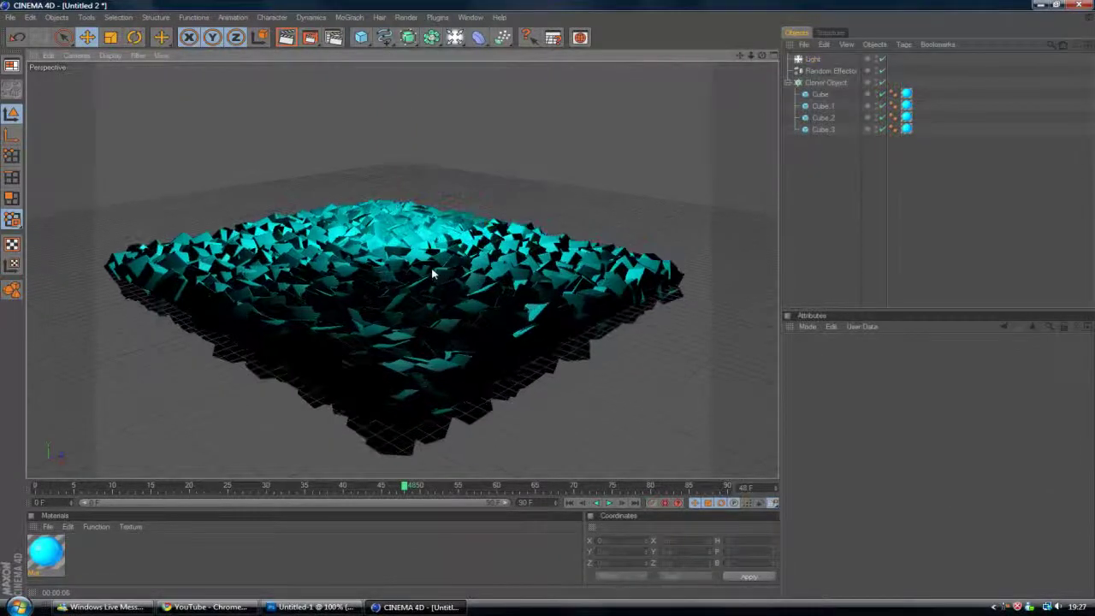
Zoom in on the cyan cubes and render the close-up active view.
scroll(432, 273, up, 5)
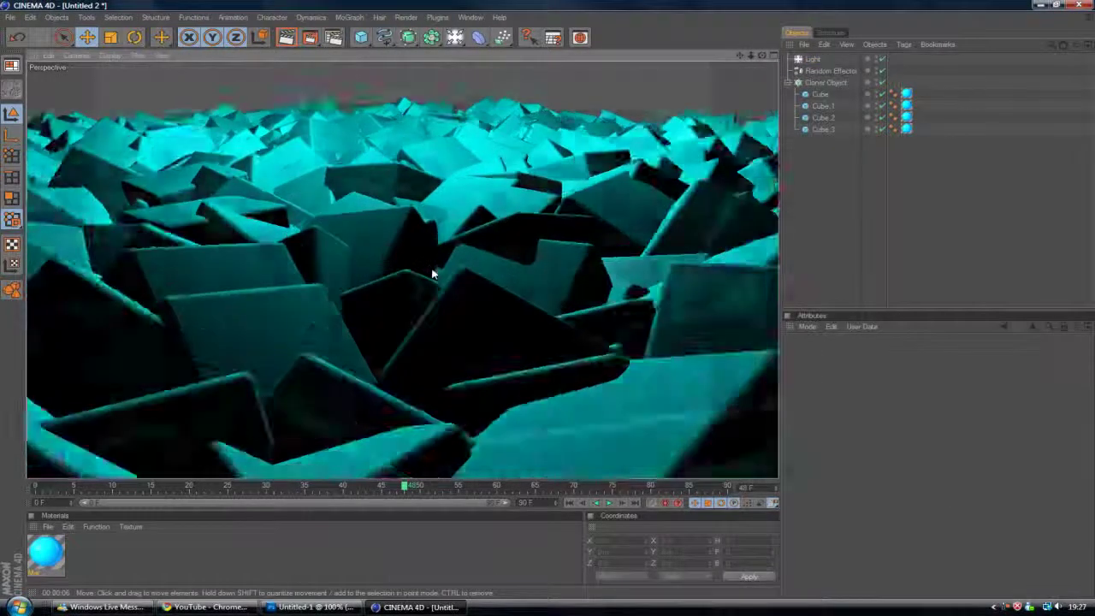
scroll(432, 274, up, 2)
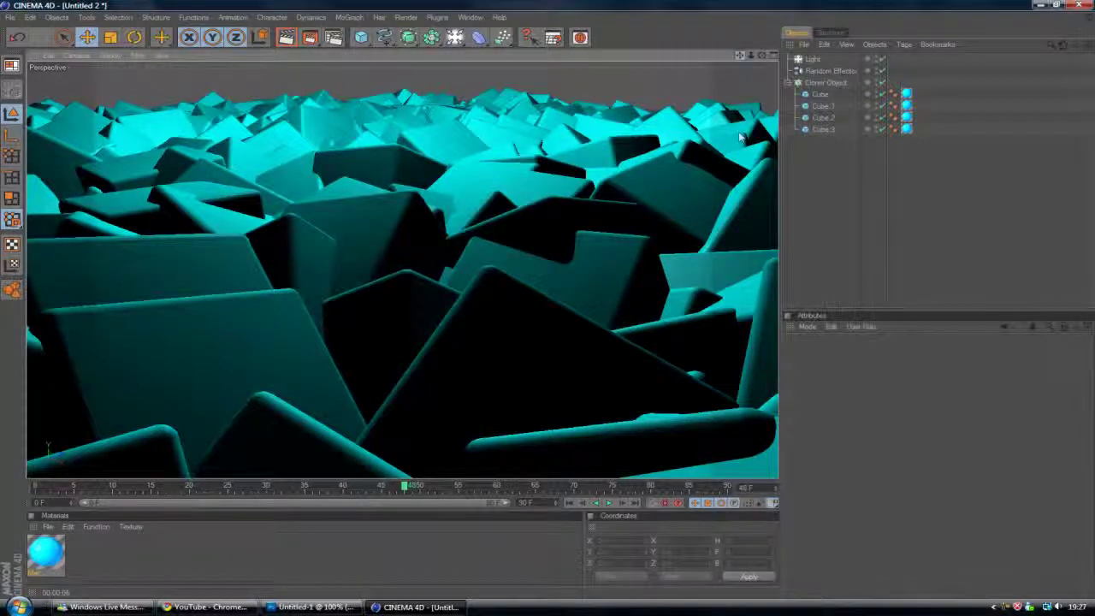
scroll(741, 136, down, 1)
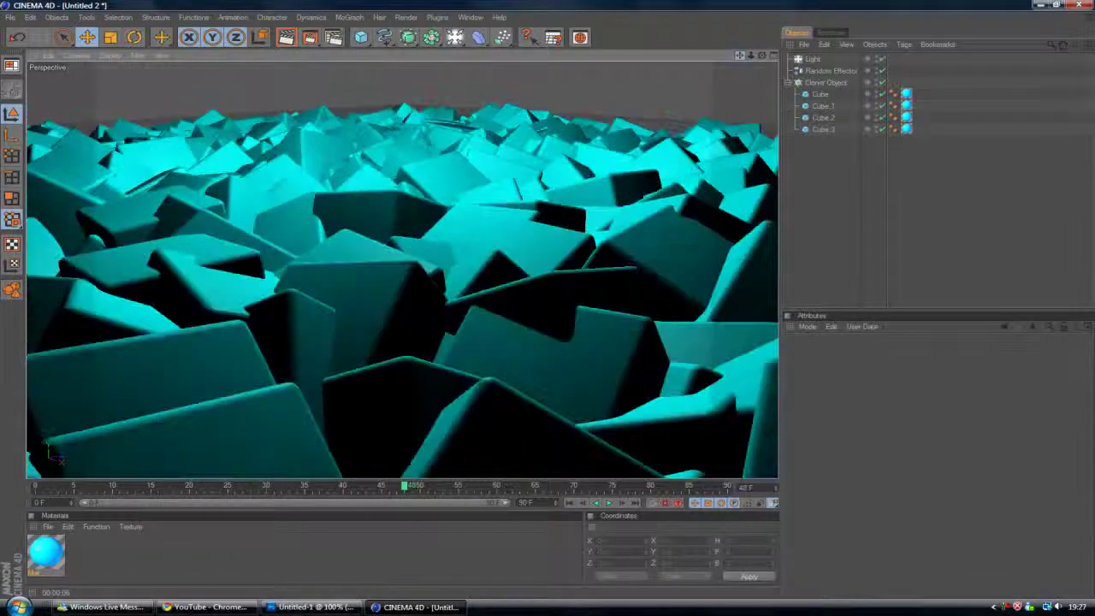
click(288, 38)
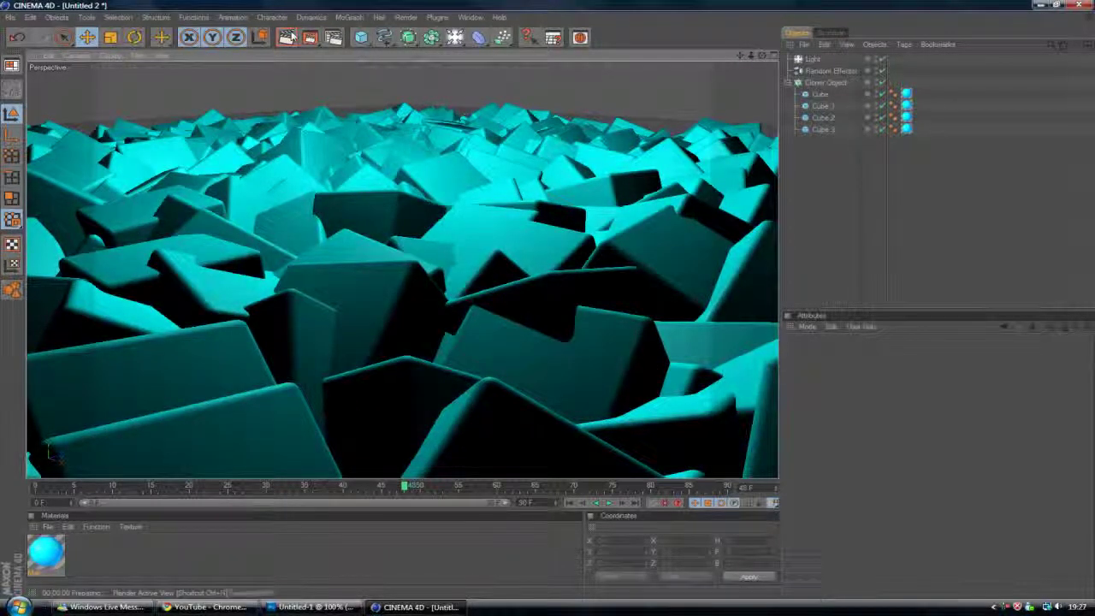